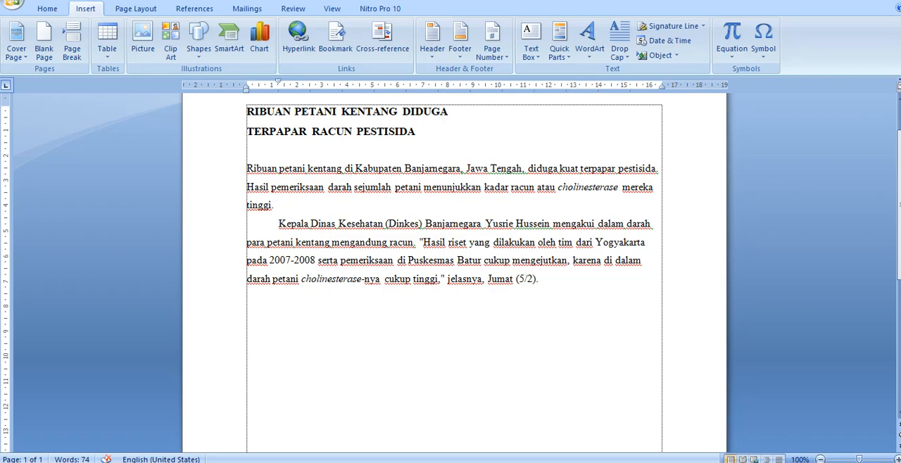
Step: Center the two-line title "RIBUAN PETANI KENTANG DIDUGA TERPAPAR RACUN PESTISIDA"
left_click(421, 131)
left_click_drag(242, 112, 246, 144)
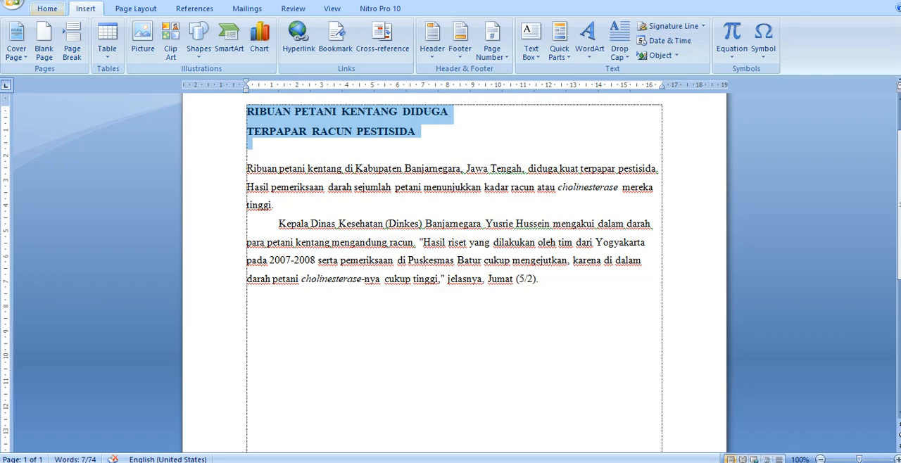
left_click(47, 8)
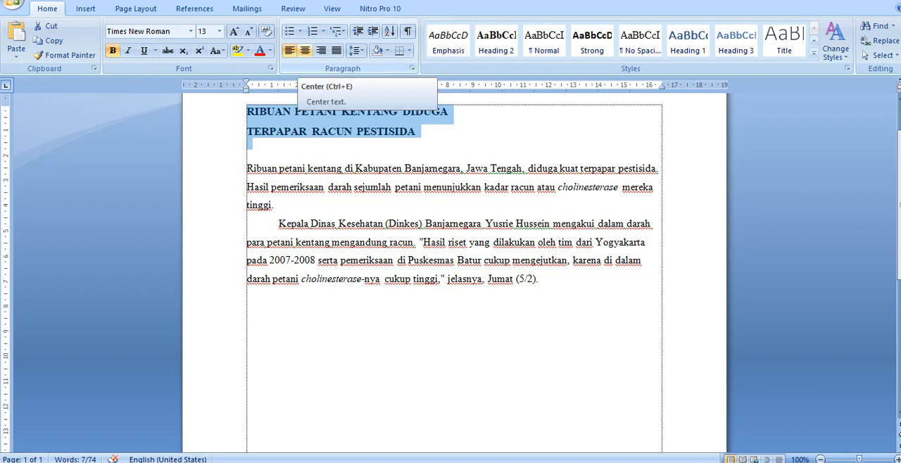
left_click(305, 50)
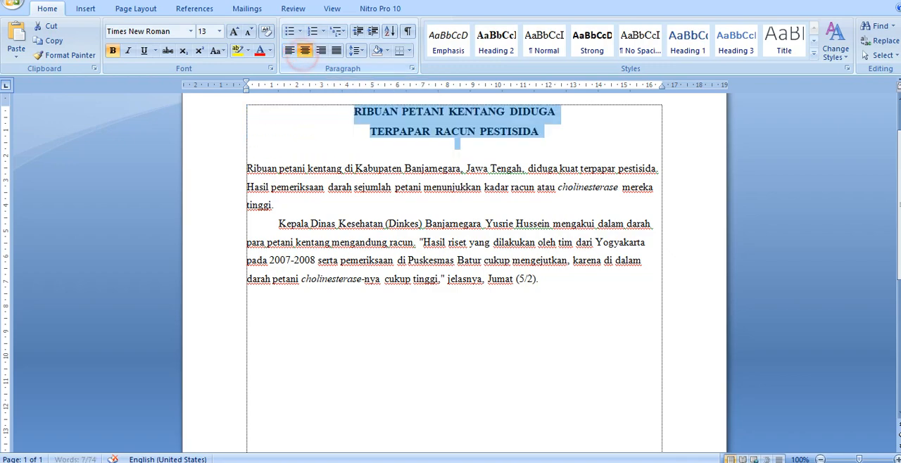
left_click(437, 187)
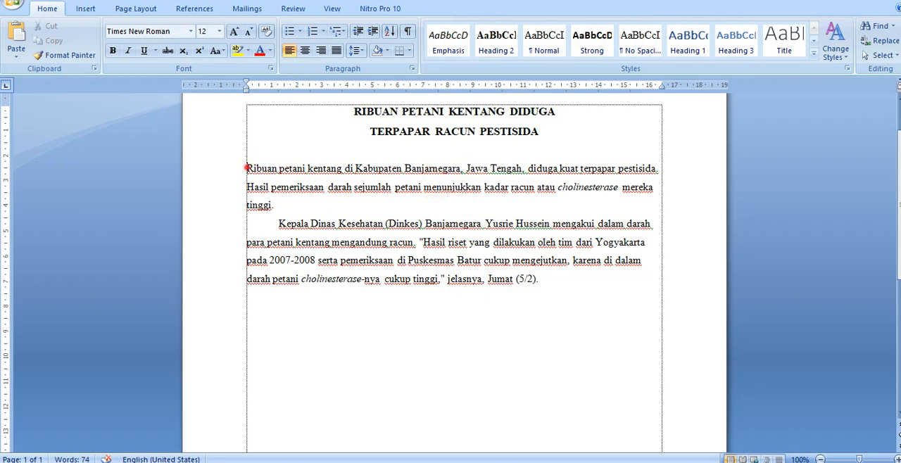
Step: Indent the first line of the body paragraph that starts with "Ribuan petani kentang"
left_click(247, 169)
key("Tab")
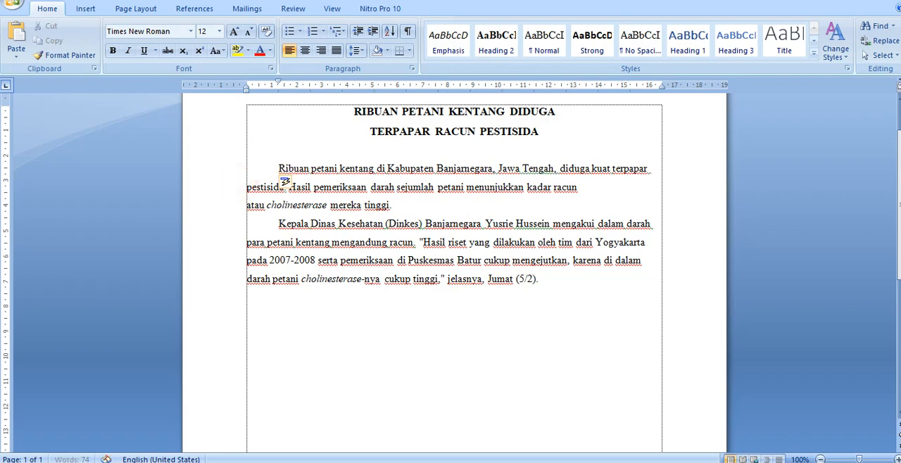
left_click(647, 185)
Step: Justify both body paragraphs below the title
left_click_drag(277, 169, 546, 280)
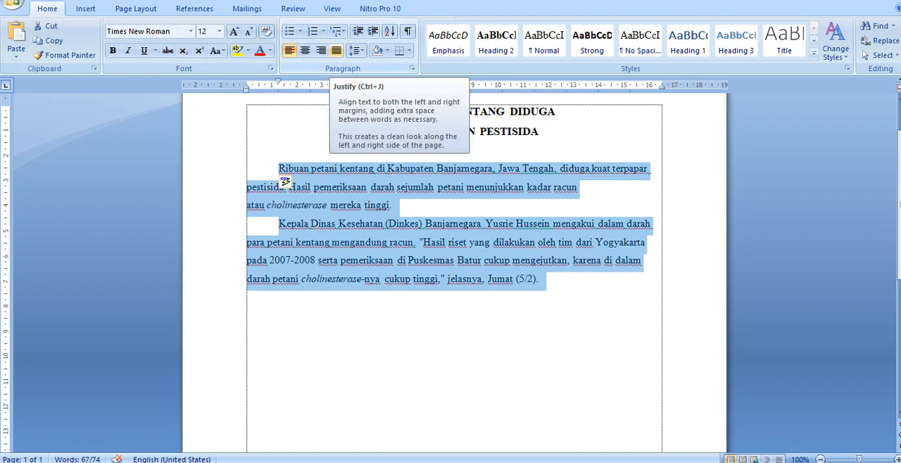
left_click(336, 50)
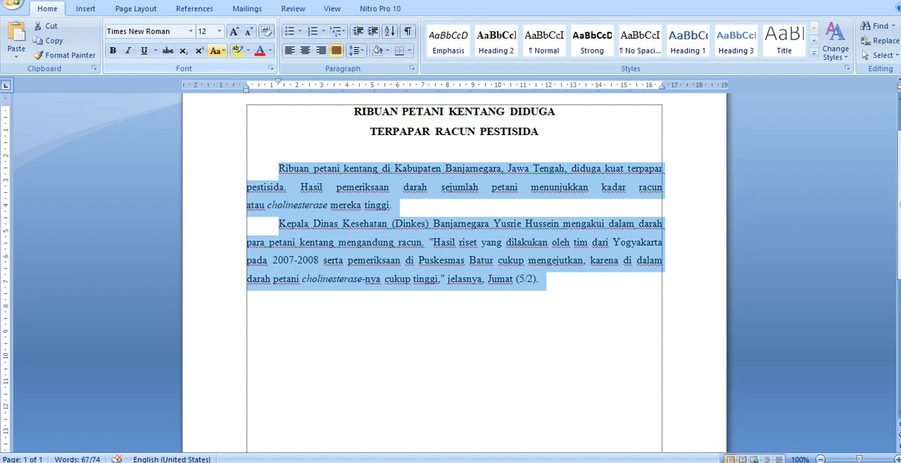
left_click(384, 187)
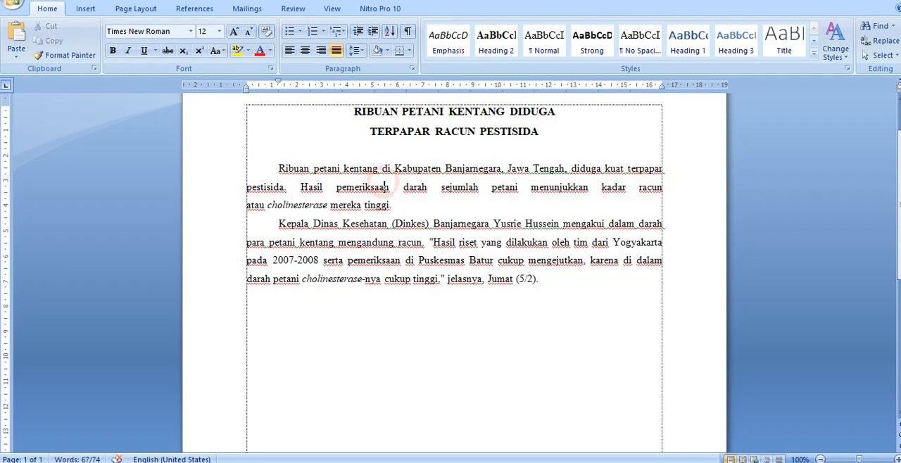
Step: Place the insertion point below the last paragraph and list all available clip art with an empty search in all collections
left_click(85, 8)
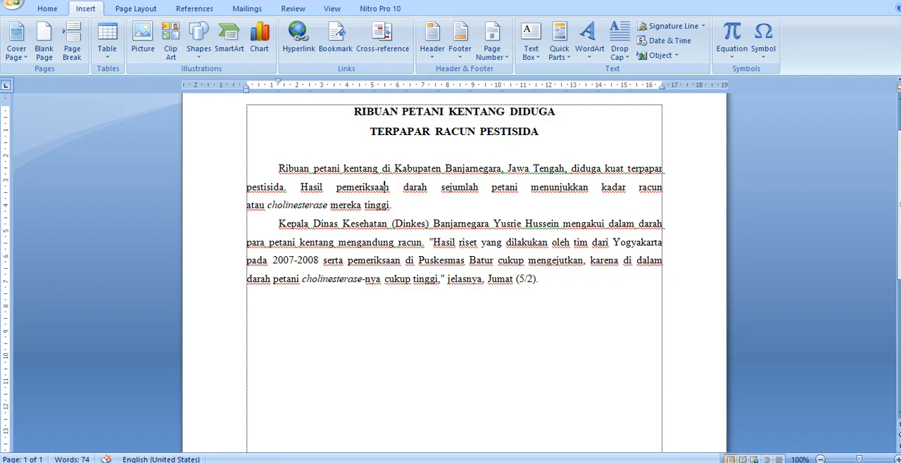
double_click(261, 314)
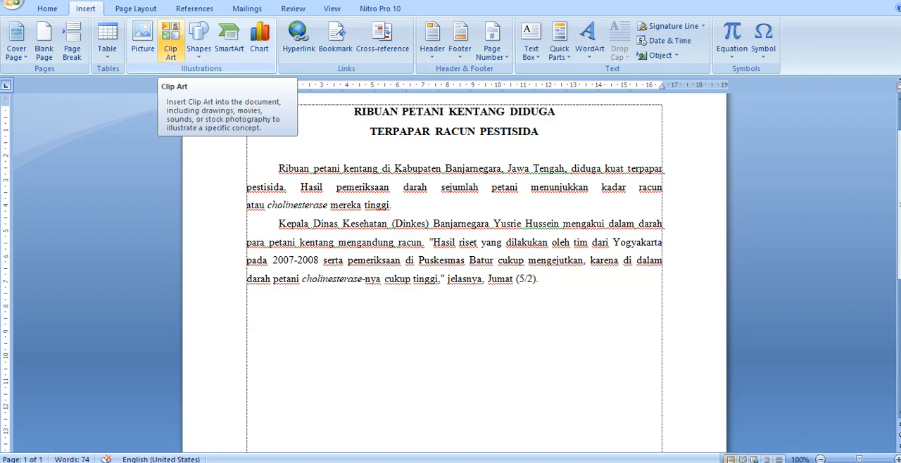
left_click(170, 41)
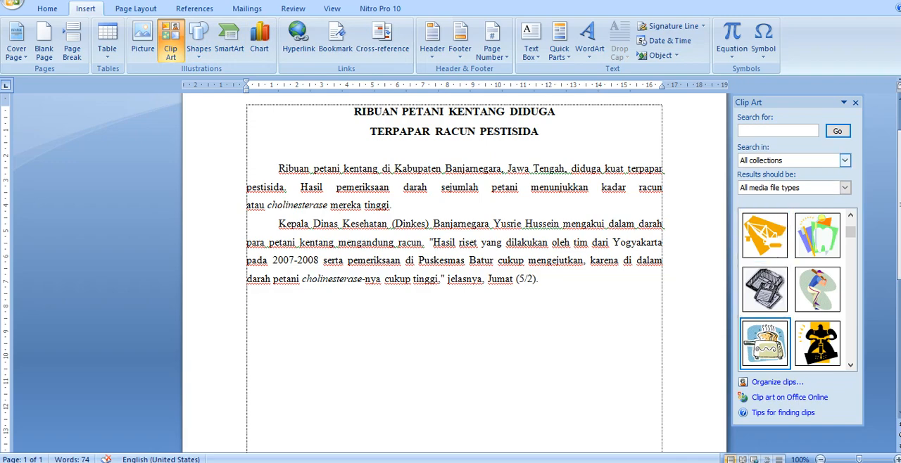
left_click(838, 131)
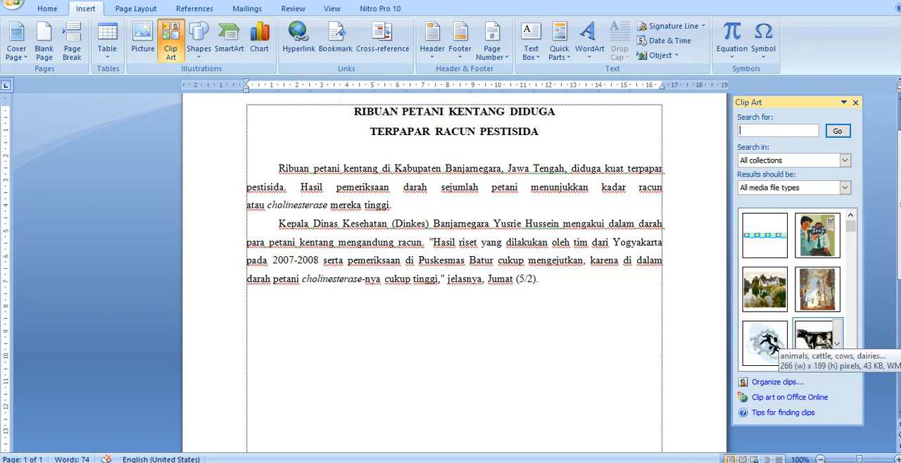
Step: Insert the cow clip art below the text, and delete it from the document
left_click(817, 342)
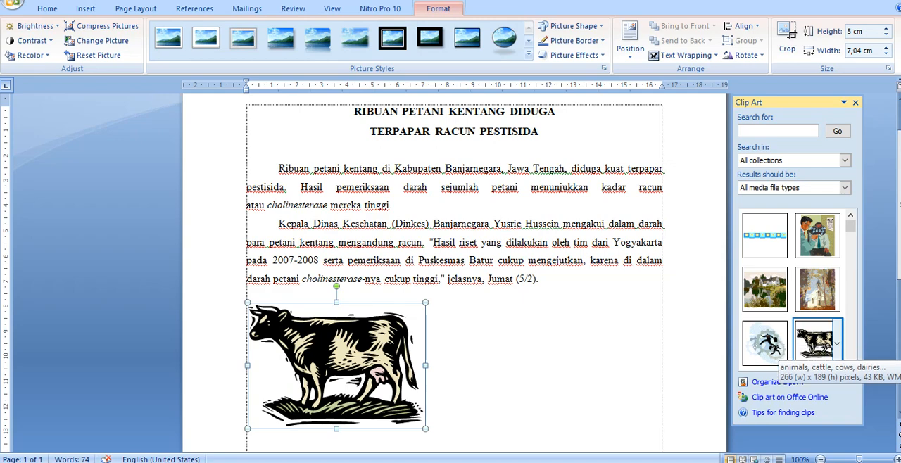
left_click(838, 344)
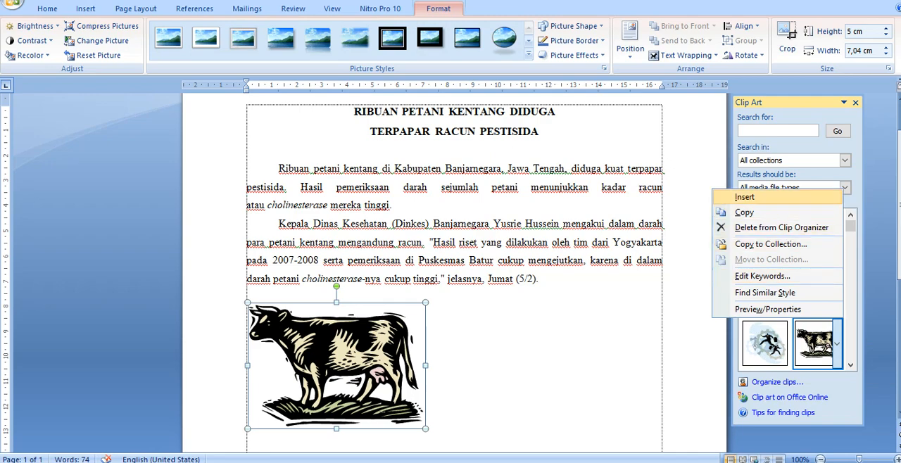
left_click(511, 319)
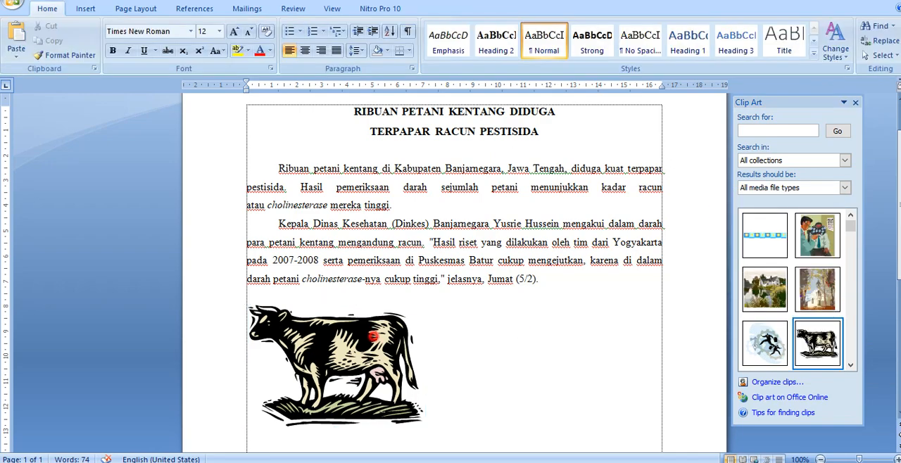
left_click(374, 337)
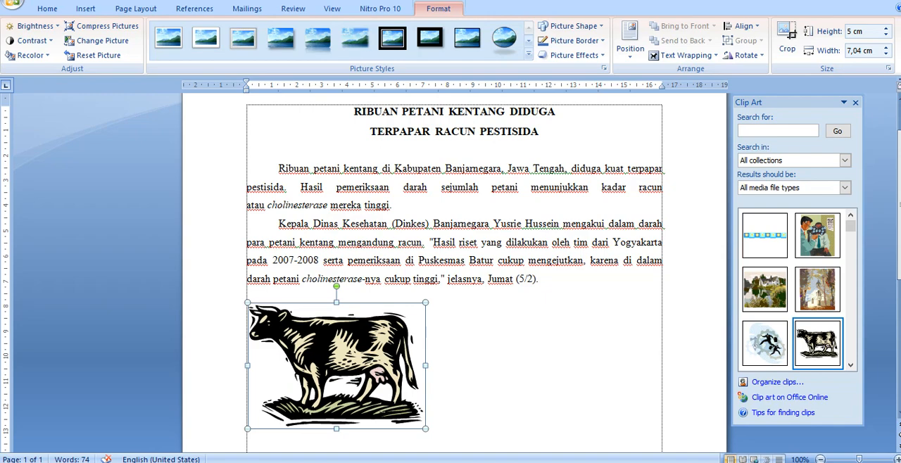
key("Delete")
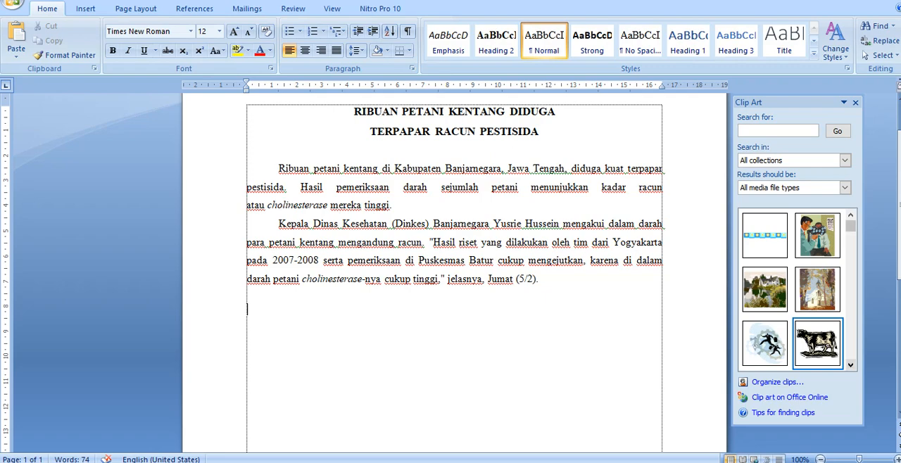
Step: Insert the cow clip art on the empty line below the last paragraph using the clip's own Insert command
left_click(837, 344)
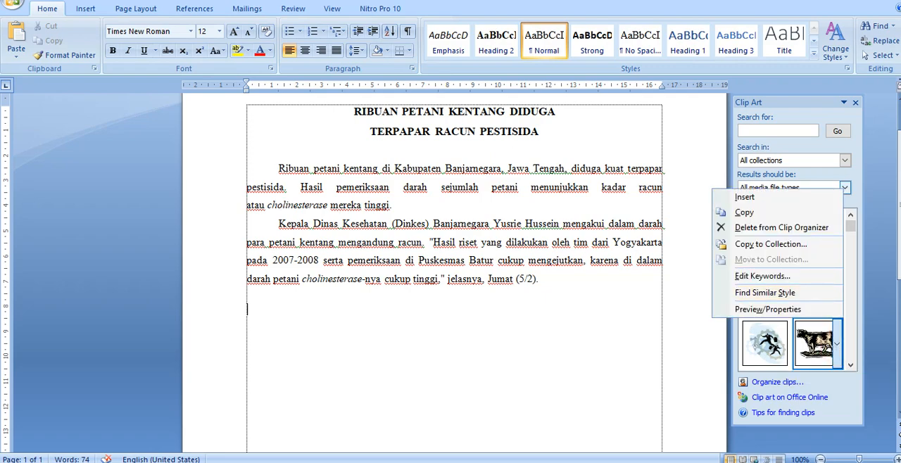
left_click(740, 197)
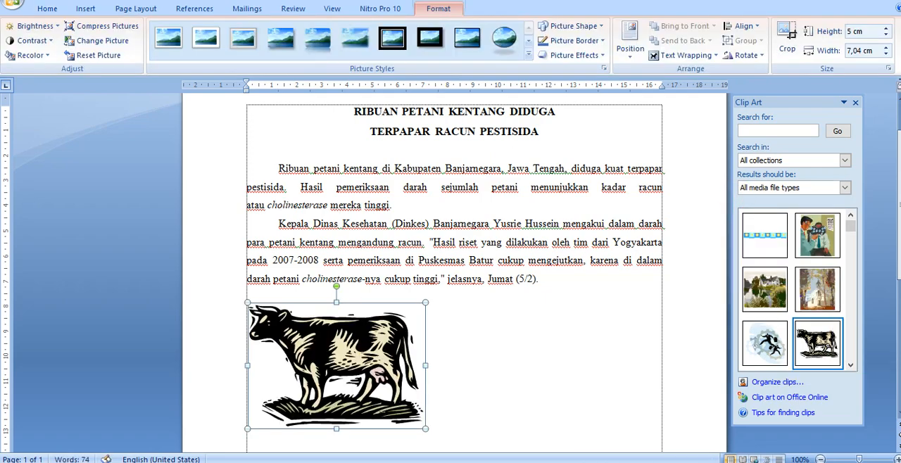
left_click(486, 343)
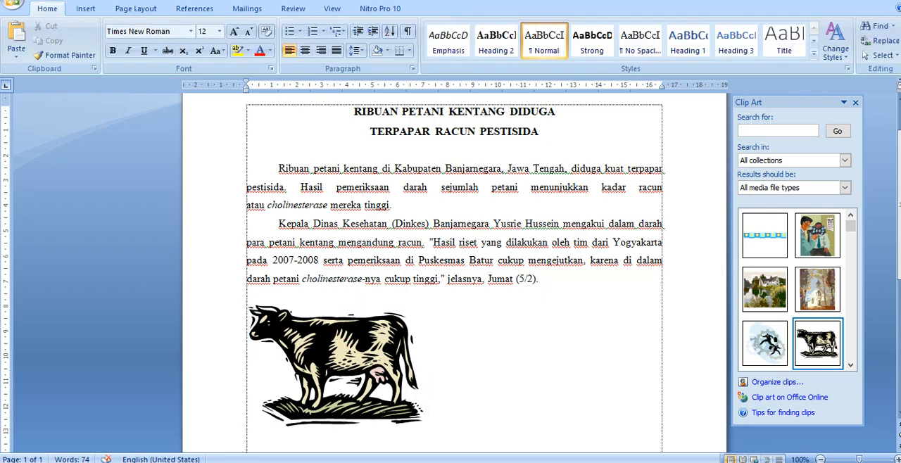
Step: Add a new line below the cow and insert the picture 6ffb8f97f6850ac73cf12b5fe68b3e04.jpg from D:\BACKUP\PICTURE\Saved Pictures
scroll(454, 274, "down", 1)
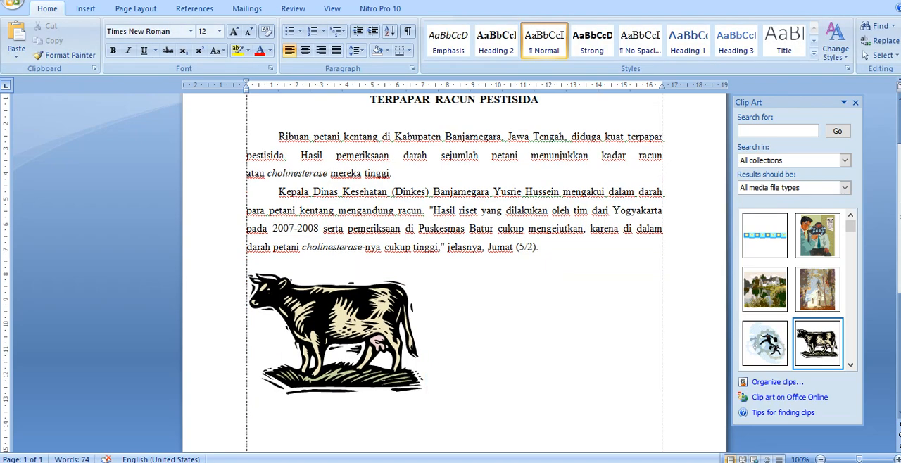
key("Return")
scroll(454, 275, "down", 2)
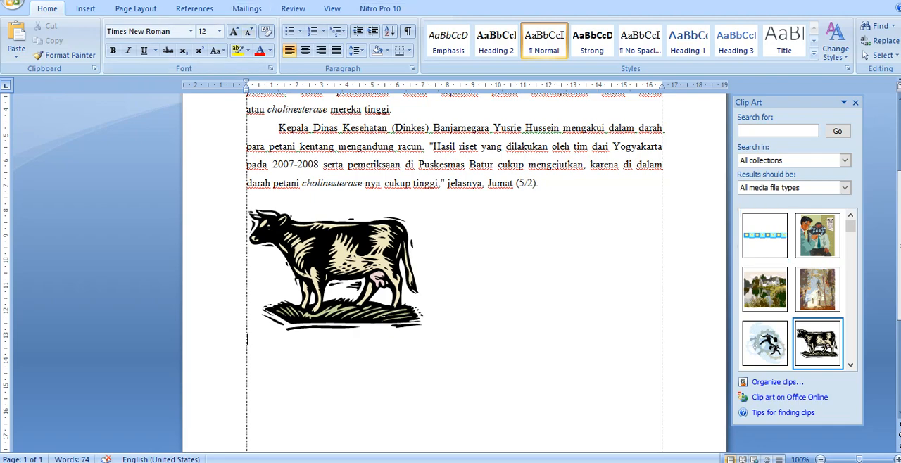
left_click(86, 9)
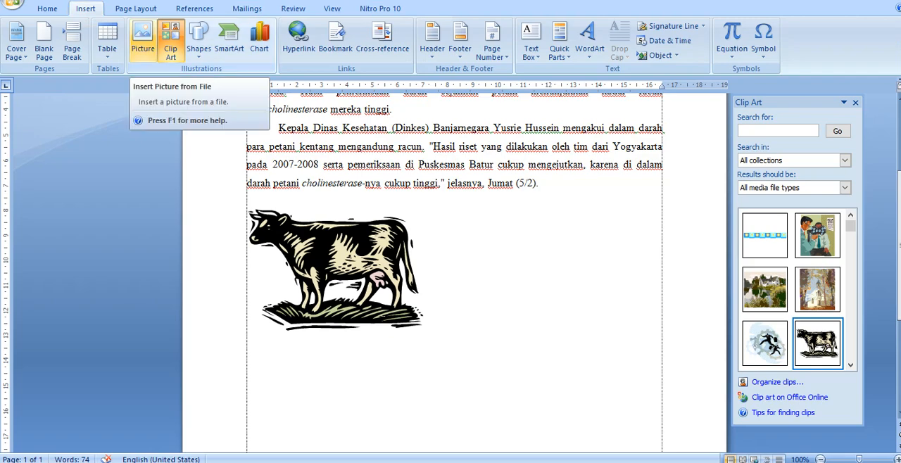
left_click(142, 39)
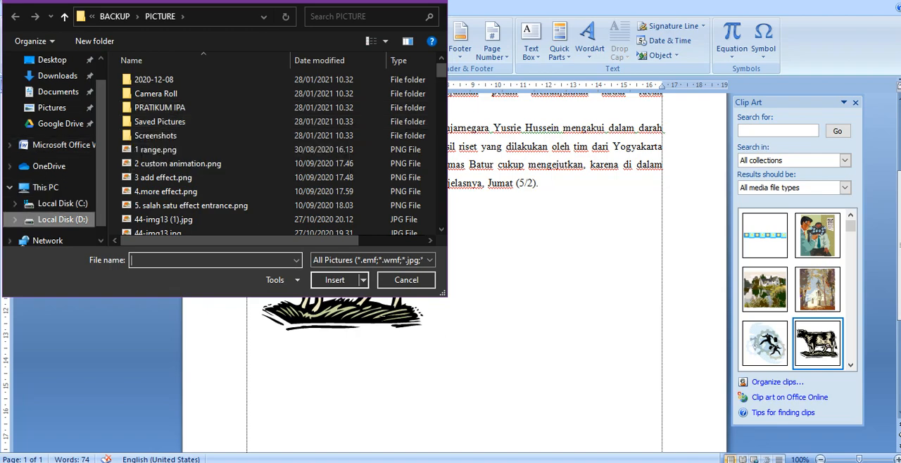
left_click(68, 219)
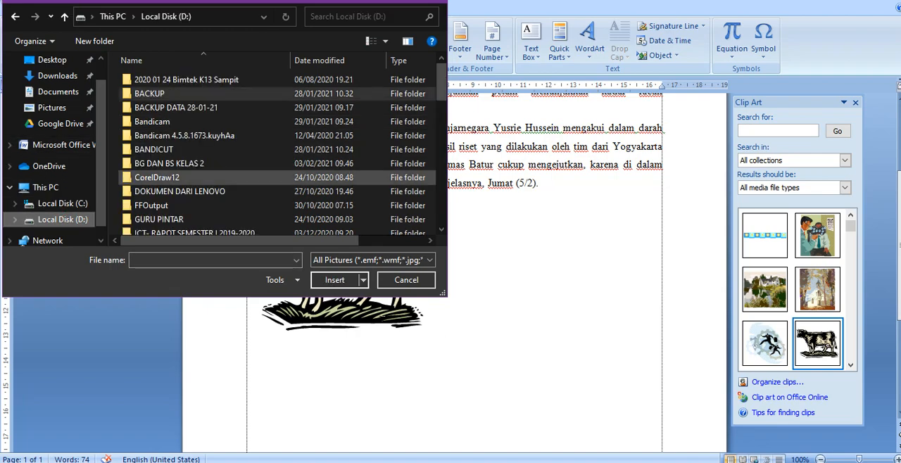
double_click(155, 94)
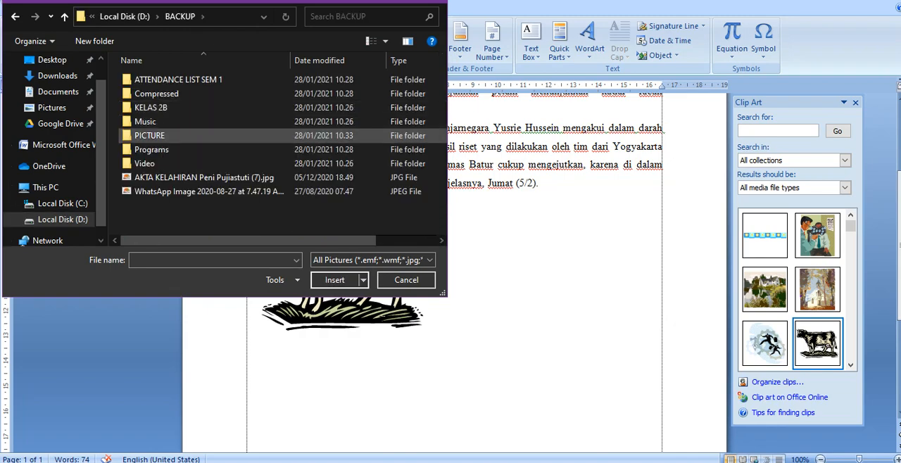
double_click(152, 135)
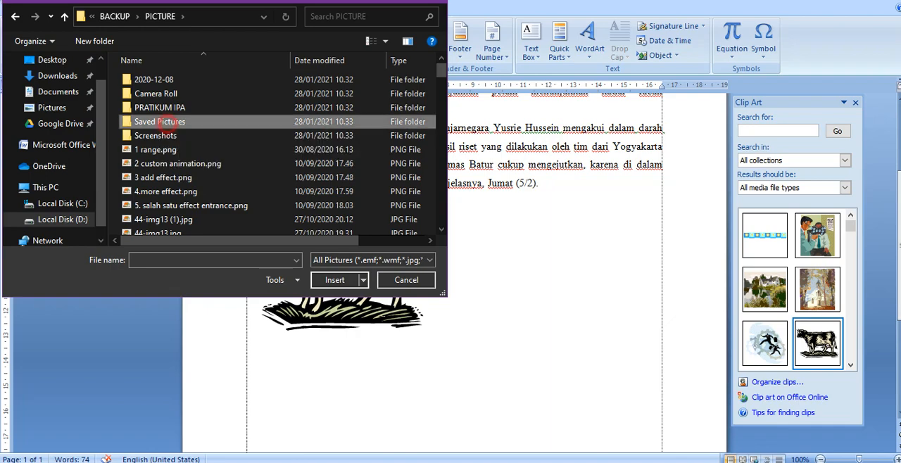
double_click(211, 121)
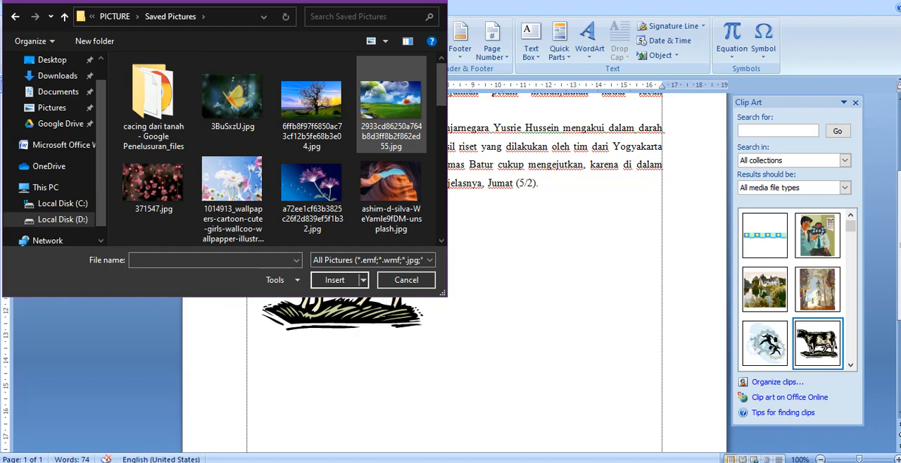
left_click(328, 101)
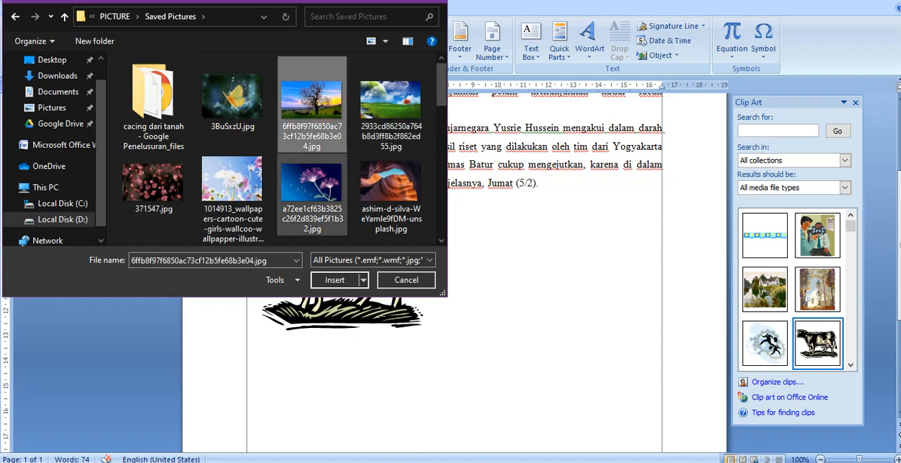
left_click(335, 280)
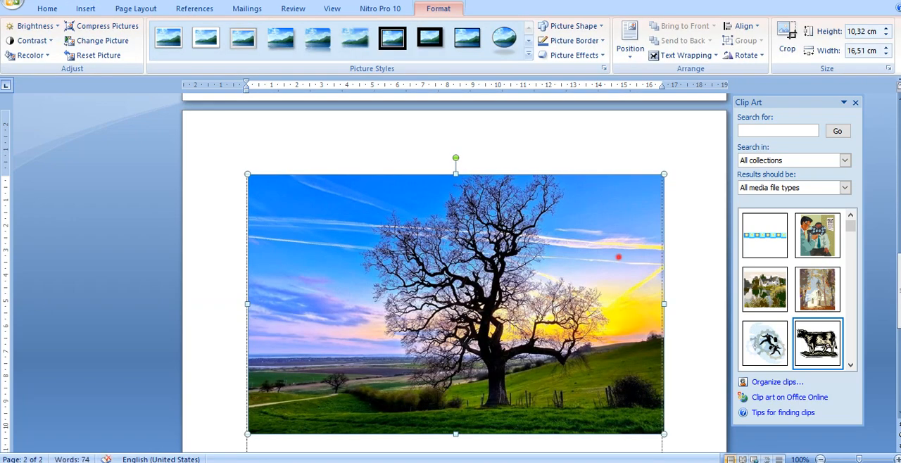
Step: Shrink the tree picture proportionally to about 4.9 cm high and 7.83 cm wide
scroll(618, 258, "down", 3)
scroll(454, 274, "up", 10)
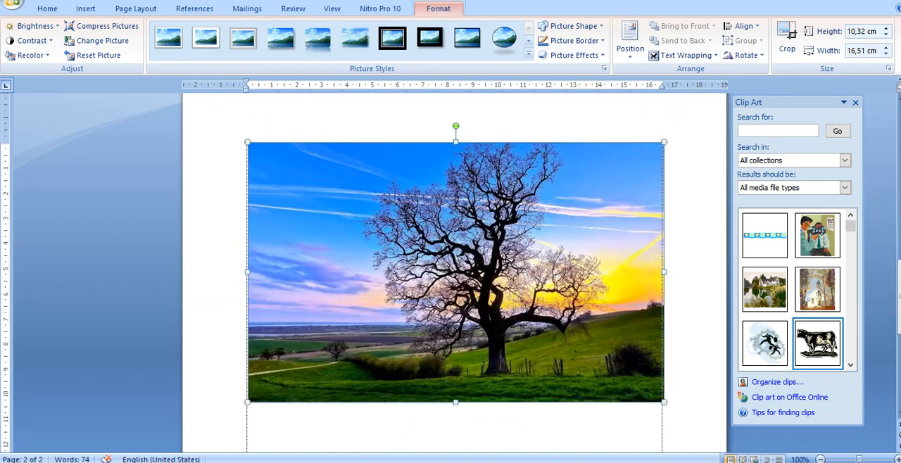
scroll(454, 274, "up", 2)
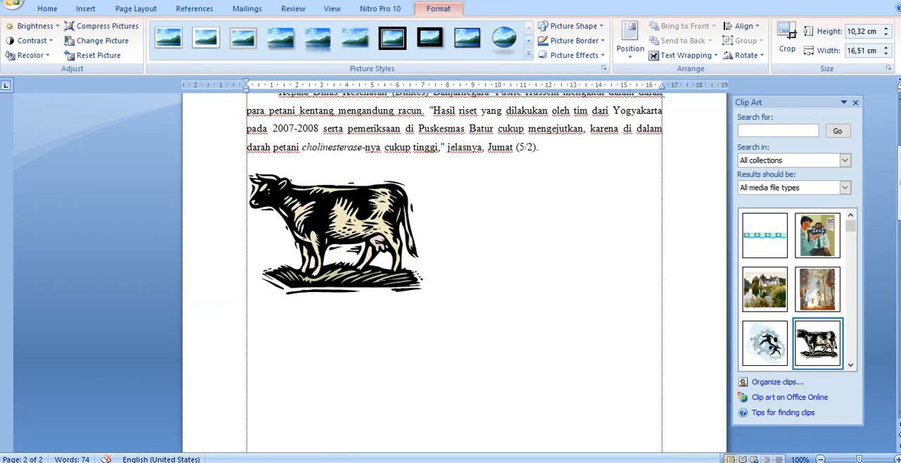
scroll(454, 274, "down", 10)
scroll(454, 275, "down", 8)
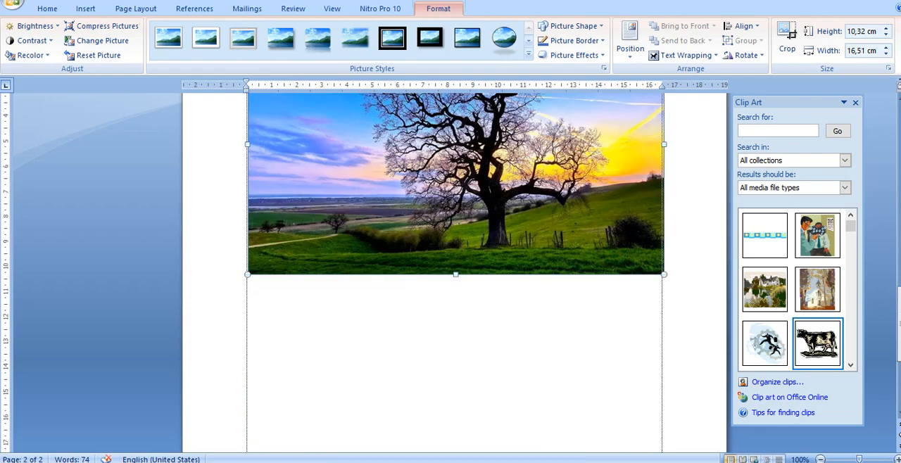
scroll(454, 275, "up", 3)
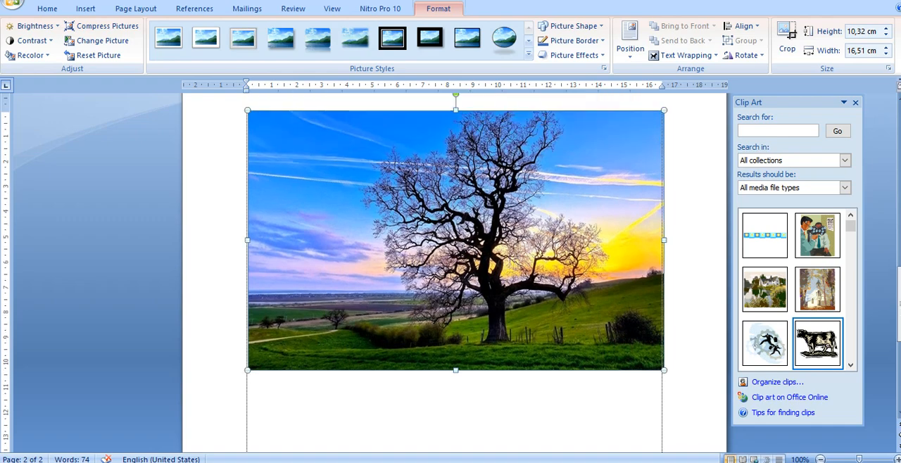
left_click(666, 111)
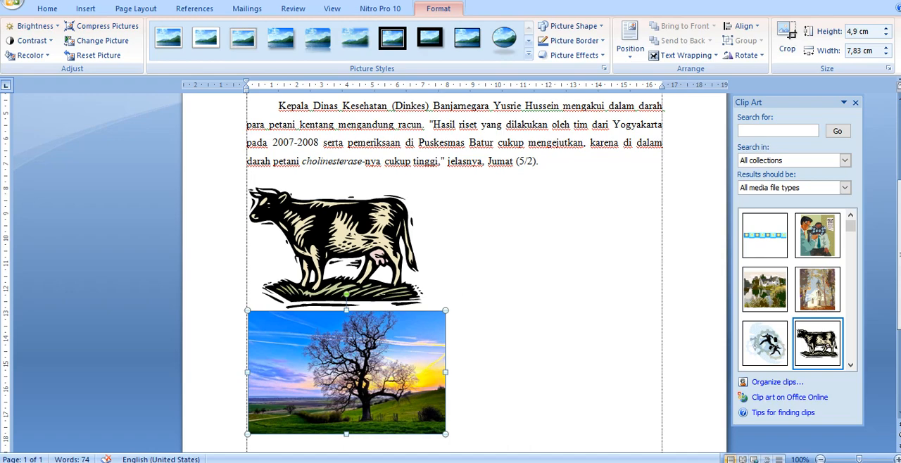
Step: Shrink the tree picture proportionally to about 4.78 cm high and 7.65 cm wide
mouse_move(445, 434)
left_mouse_down()
mouse_move(505, 454)
mouse_move(405, 399)
mouse_move(448, 425)
left_mouse_up()
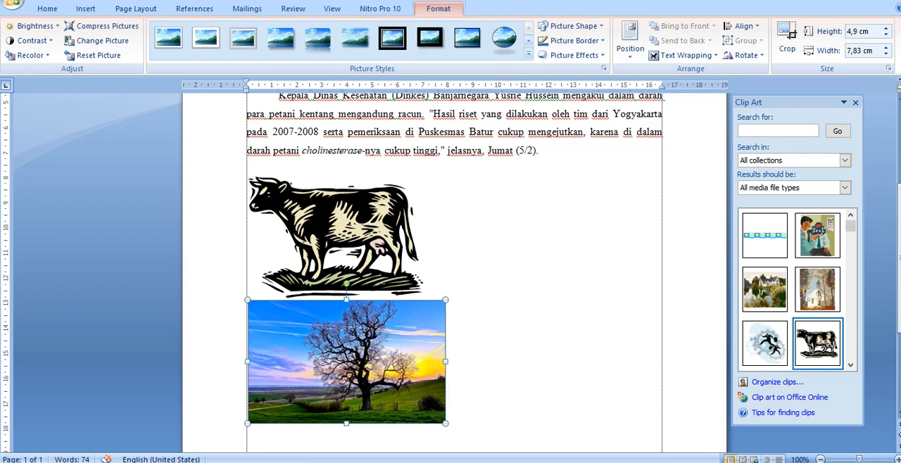
mouse_move(446, 362)
left_mouse_down()
mouse_move(397, 362)
mouse_move(446, 362)
left_mouse_up()
left_click_drag(445, 300, 441, 303)
scroll(441, 303, "down", 3)
scroll(454, 268, "up", 3)
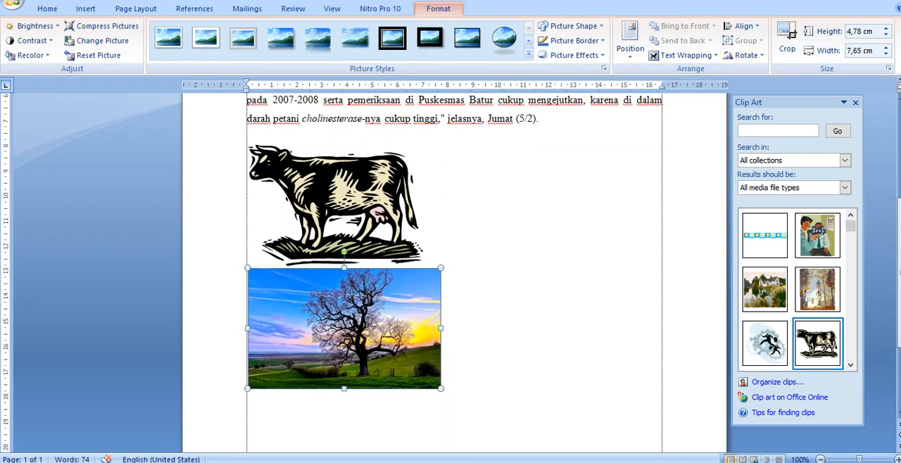
left_click(471, 315)
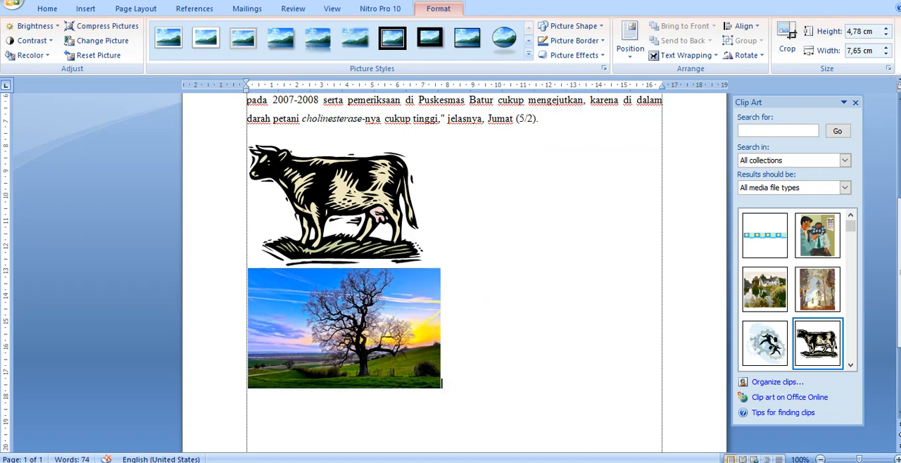
Step: Set the text wrapping of the tree picture below the cow to Square
left_click(355, 317)
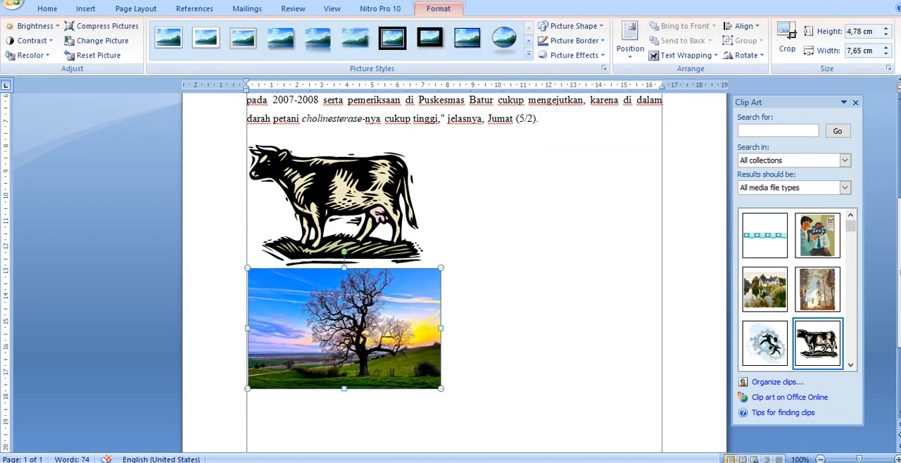
scroll(455, 282, "up", 6)
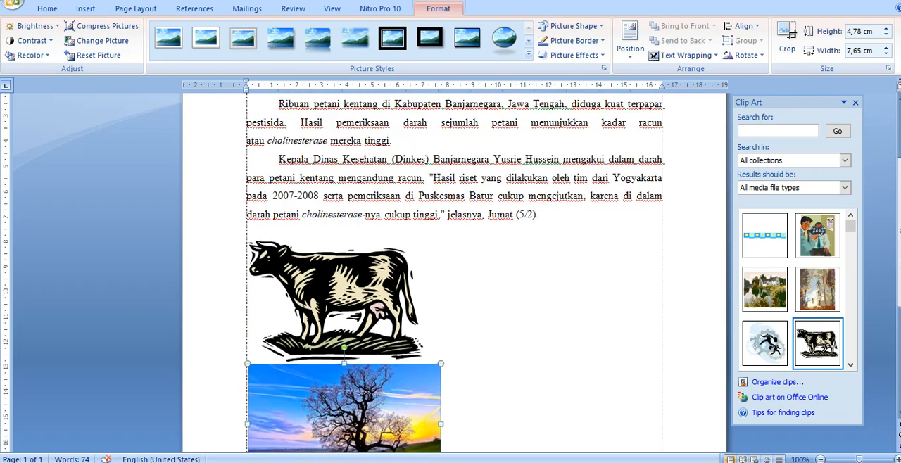
scroll(455, 282, "down", 6)
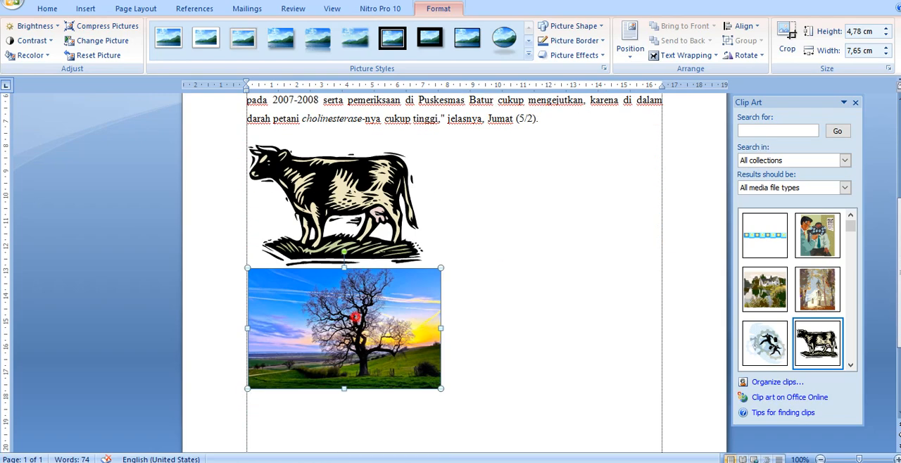
scroll(454, 282, "up", 5)
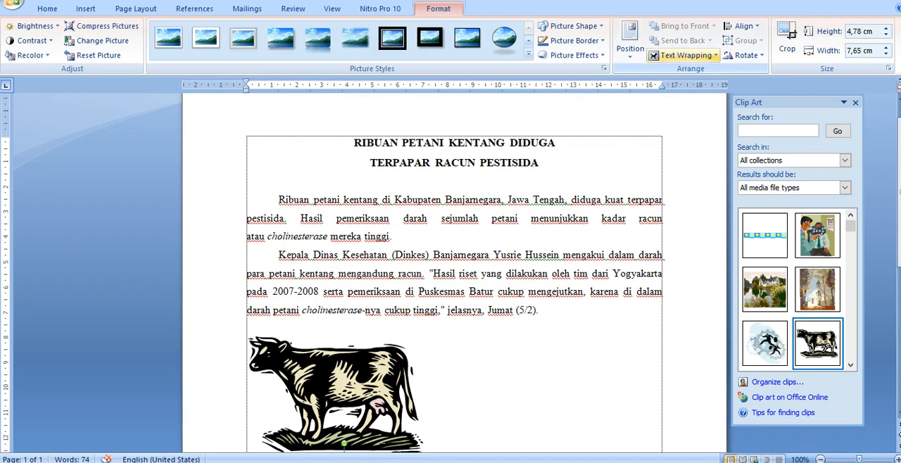
scroll(455, 282, "down", 3)
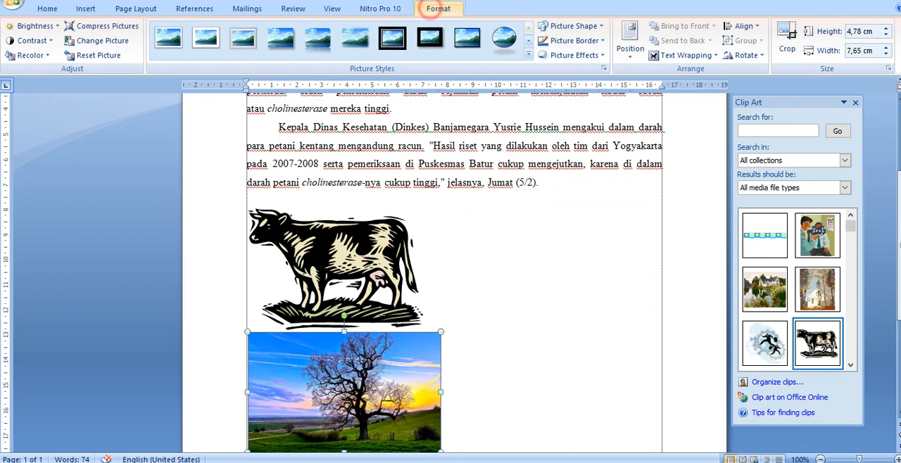
left_click(715, 55)
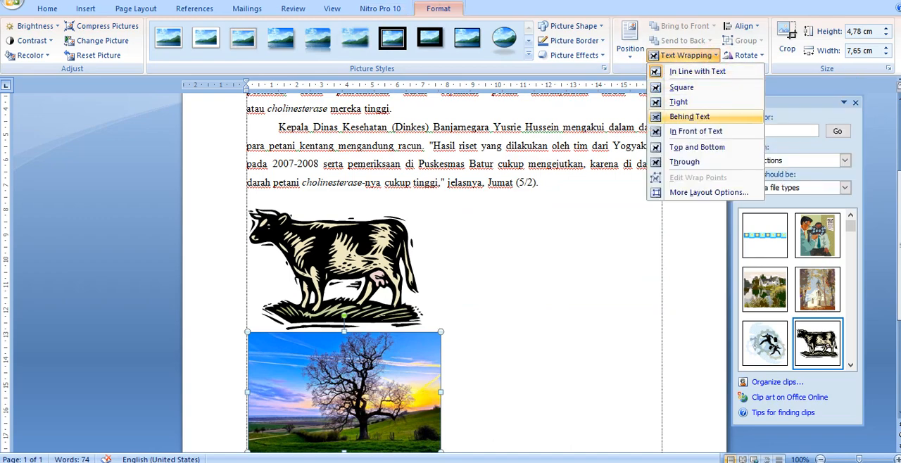
left_click(682, 88)
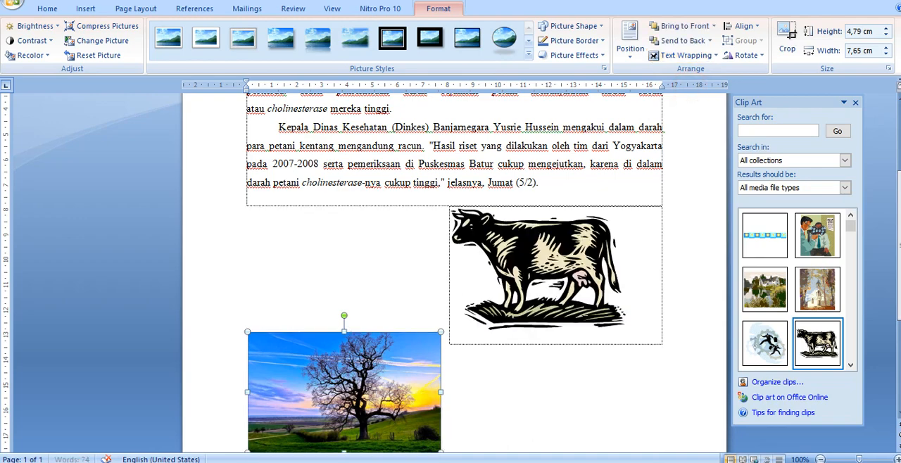
Step: Move the tree picture to the upper-left corner of the article beside the title and shrink it to about 2.36 by 3.76 cm
left_click_drag(373, 374, 383, 184)
left_click_drag(377, 360, 320, 186)
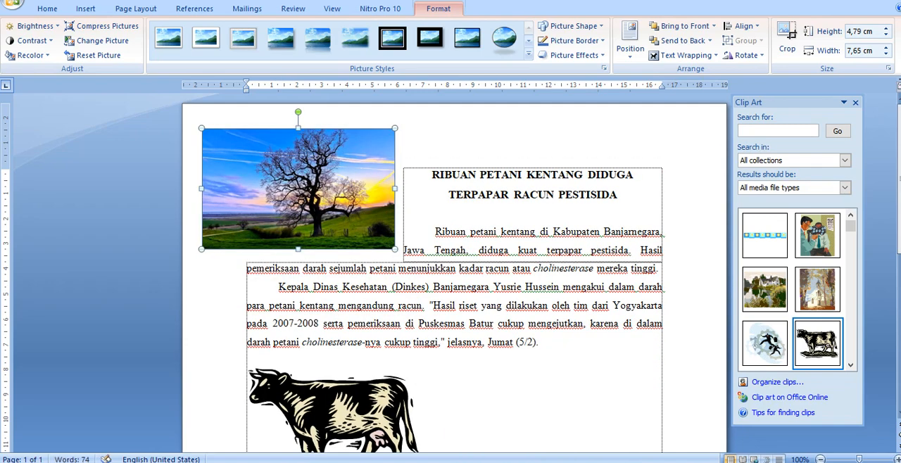
left_click_drag(395, 127, 297, 190)
left_click_drag(253, 218, 299, 200)
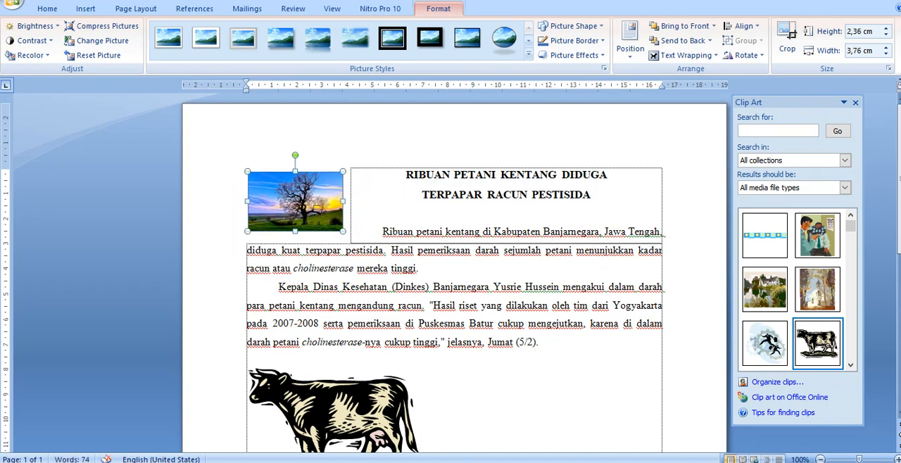
Step: Shrink the tree picture to about 2.04 by 3.25 cm and place it within the left part of the two body paragraphs
left_click_drag(343, 172, 469, 273)
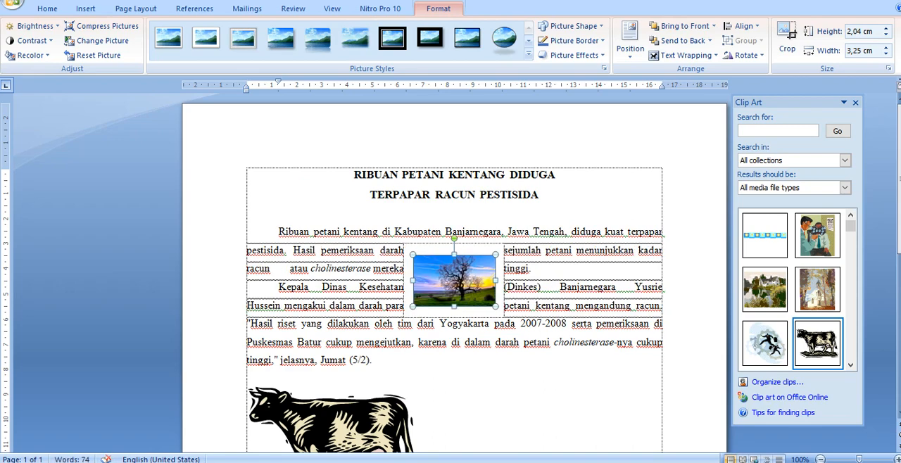
left_click(453, 401)
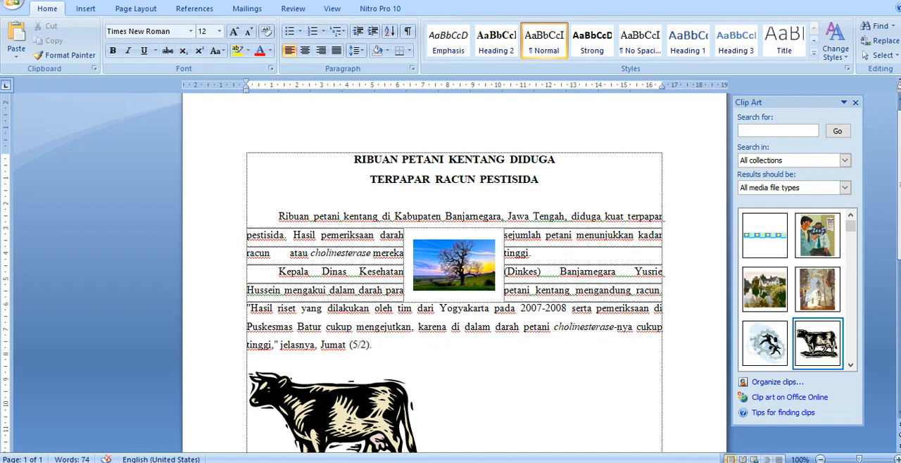
left_click_drag(465, 264, 349, 265)
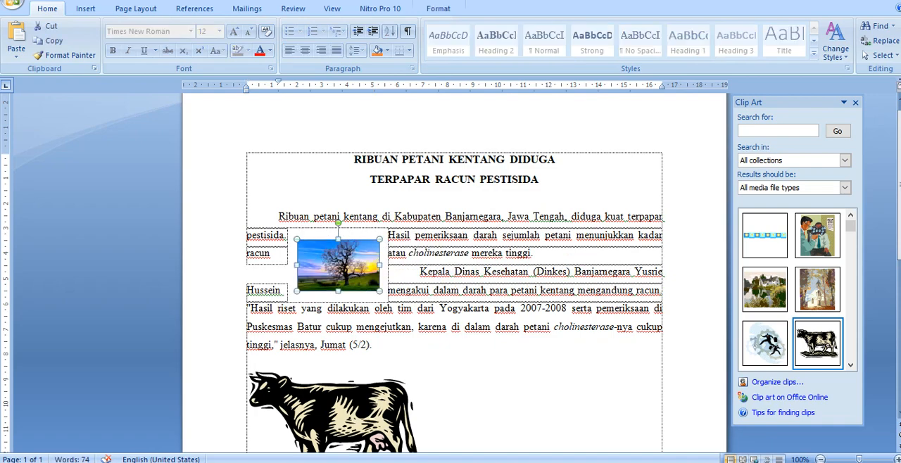
Step: Shrink the cow clip art below the last paragraph proportionally and deselect it
scroll(364, 325, "down", 2)
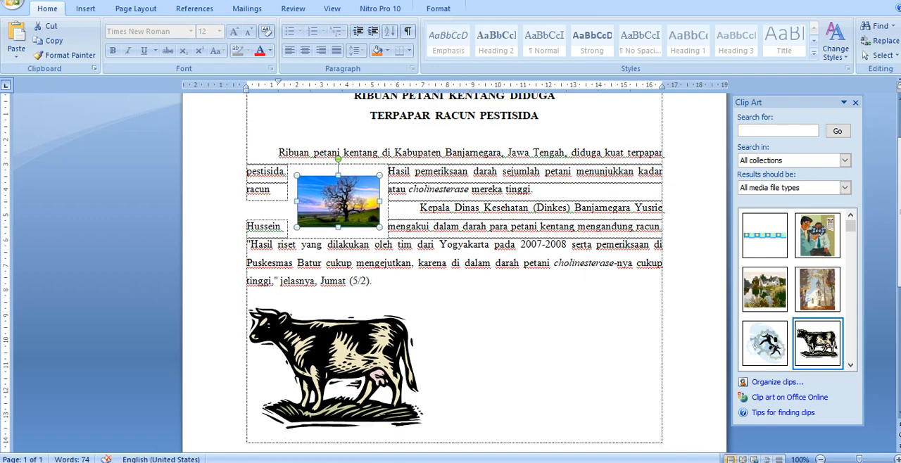
left_click(363, 326)
left_click(462, 383)
mouse_move(387, 354)
left_mouse_down()
mouse_move(476, 301)
mouse_move(356, 306)
left_mouse_up()
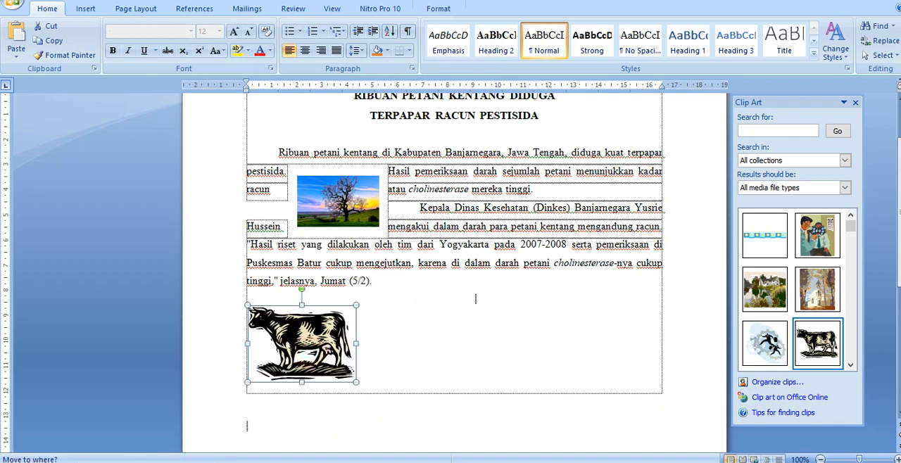
left_click(587, 328)
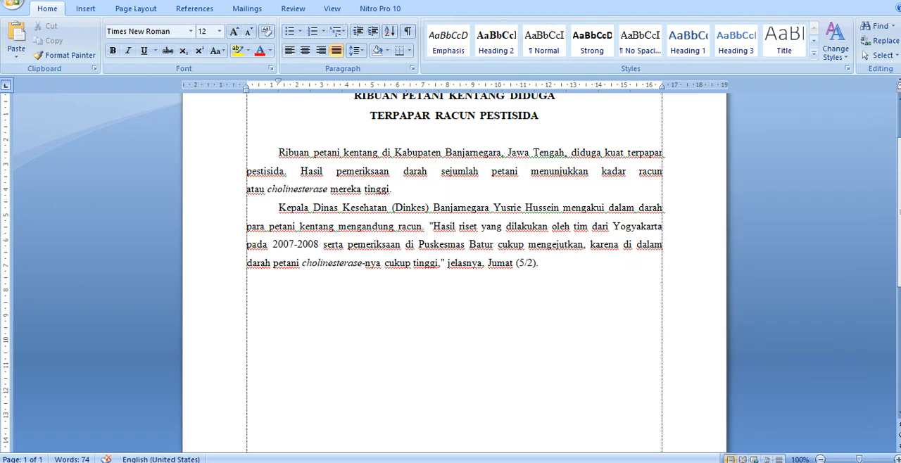
Step: Copy the whole article, from the title to the end of the last paragraph
scroll(454, 274, "up", 1)
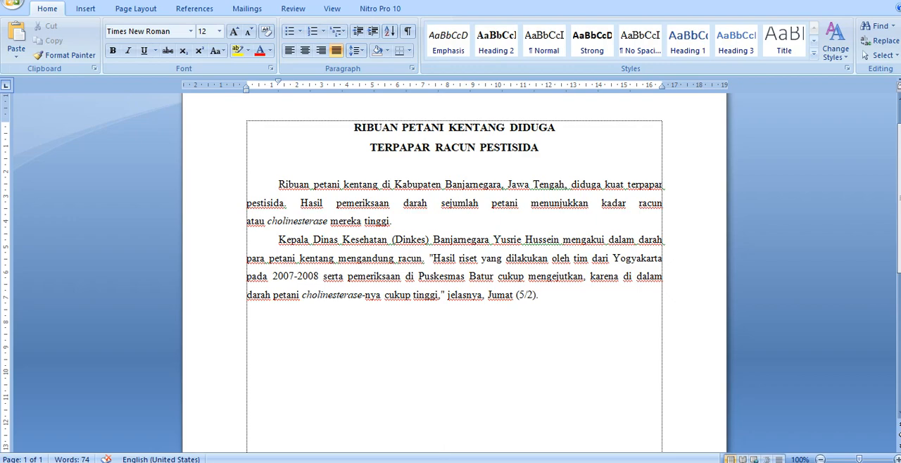
left_click(94, 6)
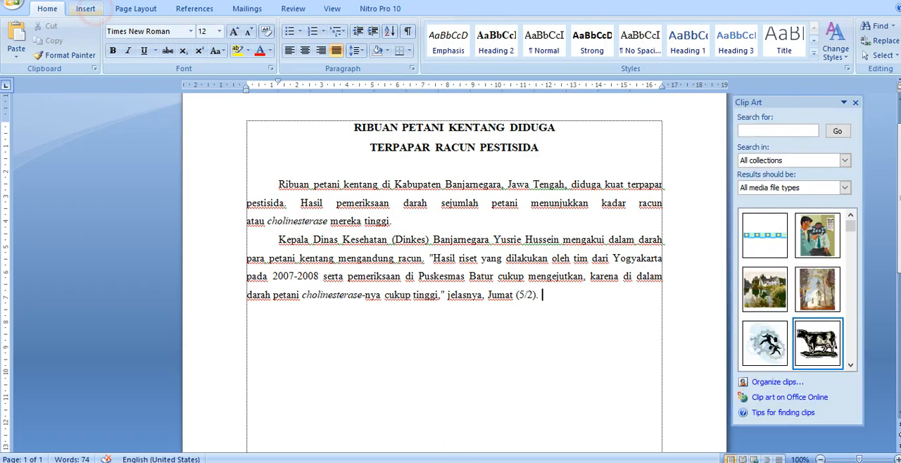
left_click(85, 8)
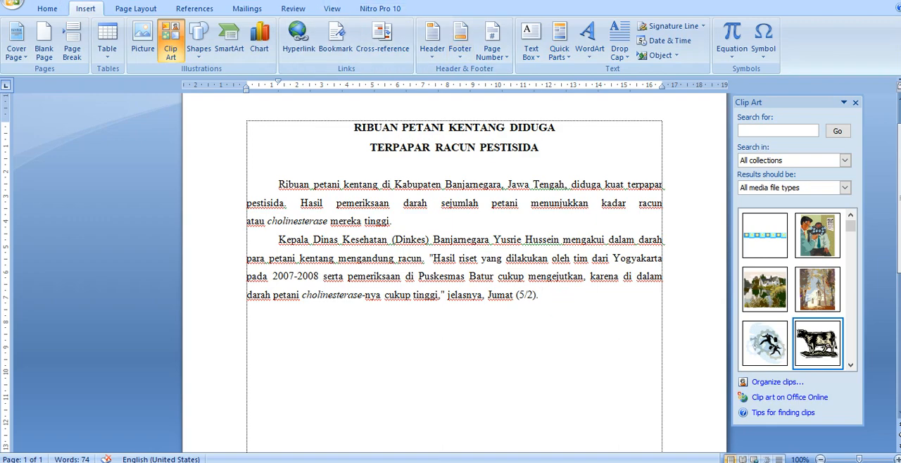
left_click_drag(354, 127, 545, 296)
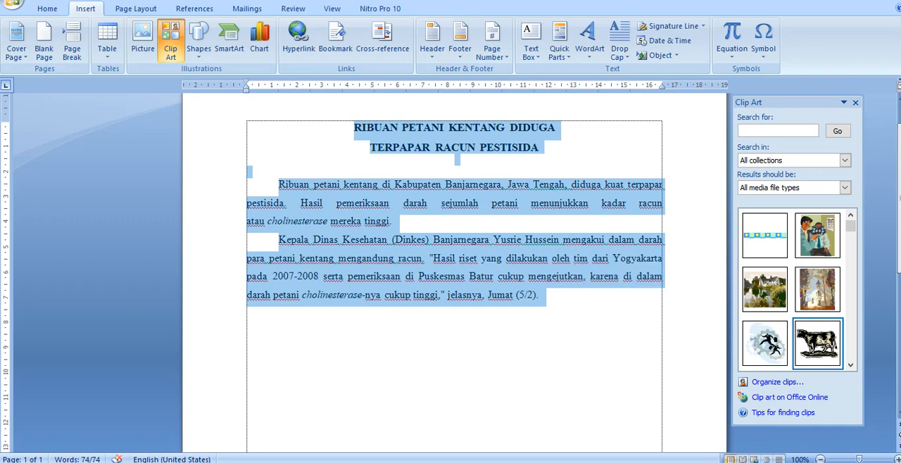
right_click(423, 125)
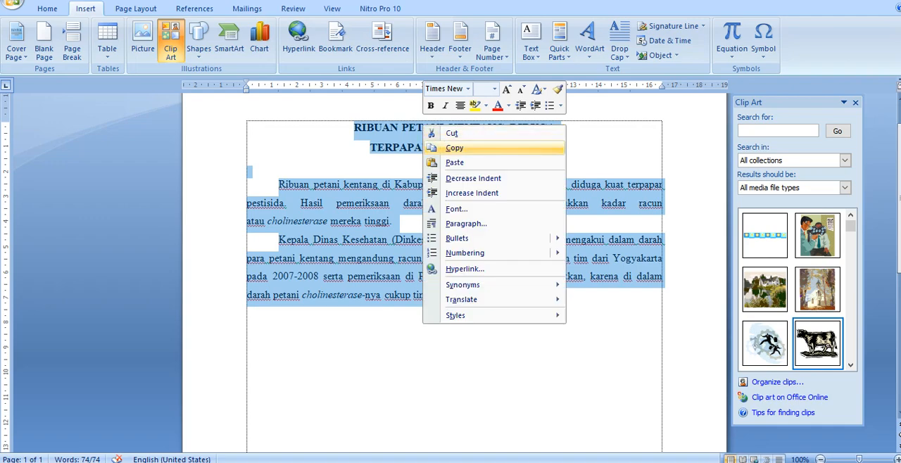
left_click(446, 148)
Step: Paste the copied article on the second empty line below the last paragraph
left_click(47, 8)
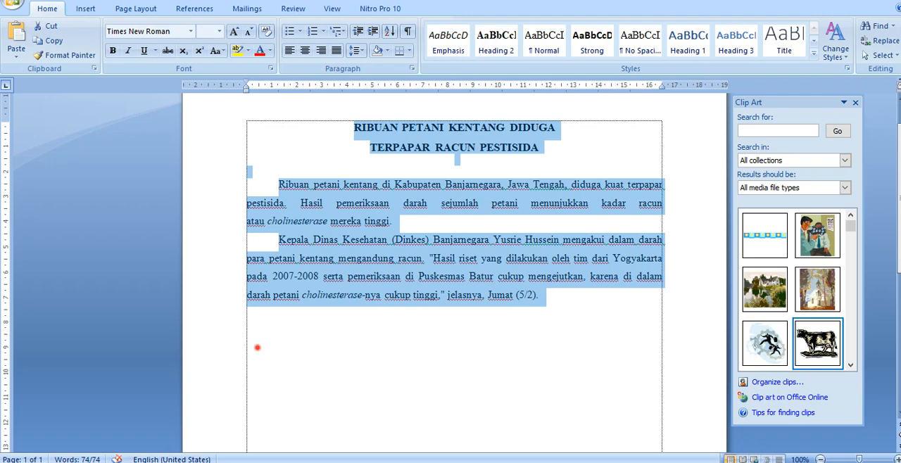
left_click(257, 347)
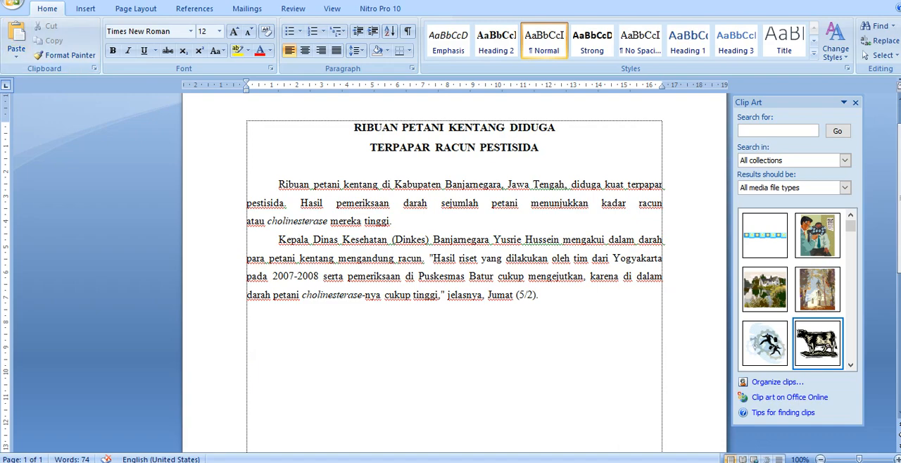
left_click(252, 338)
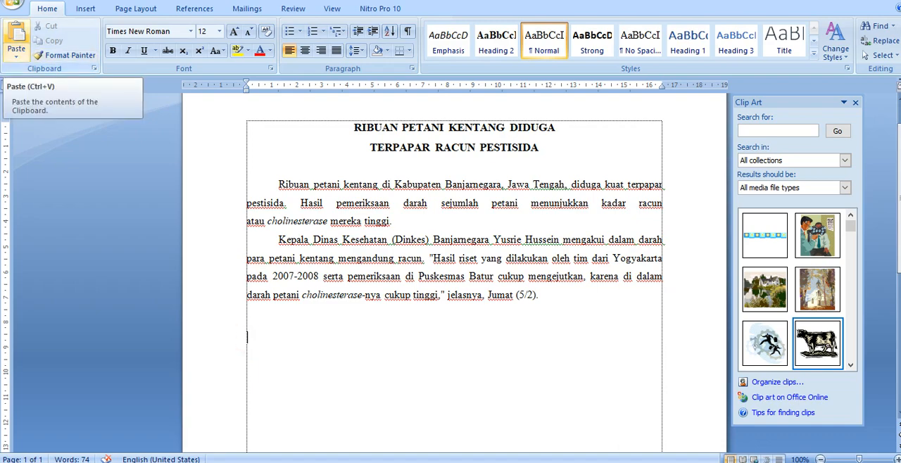
left_click(16, 39)
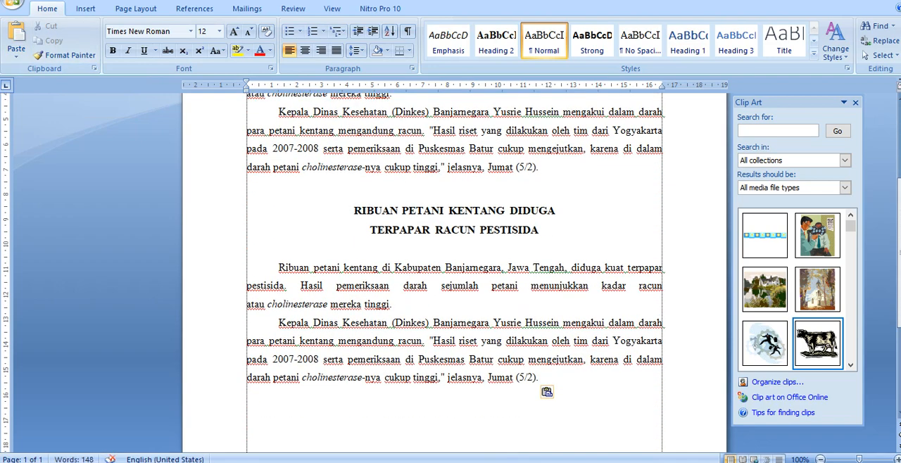
Step: Add a new line after the pasted article and paste four more copies of it
key("Return")
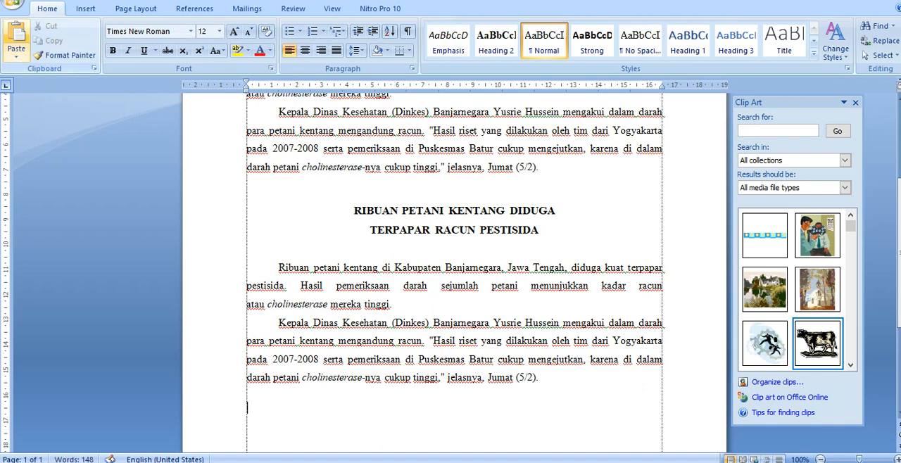
left_click(18, 30)
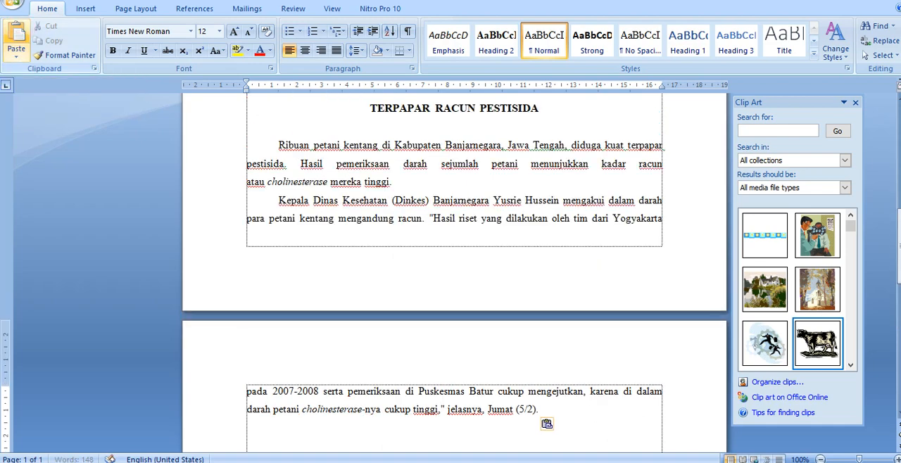
left_click(18, 30)
left_click(18, 29)
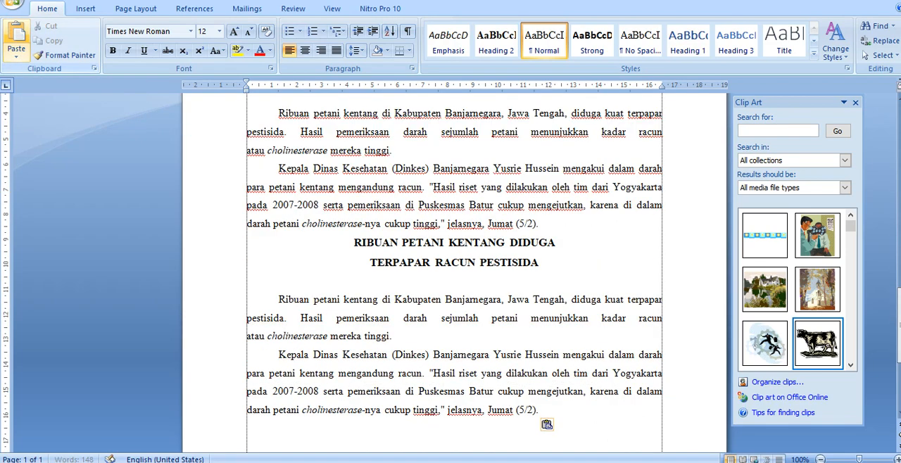
left_click(18, 30)
Step: Close the Clip Art pane and zoom the document out to 70% to show two pages side by side
scroll(454, 272, "up", 6)
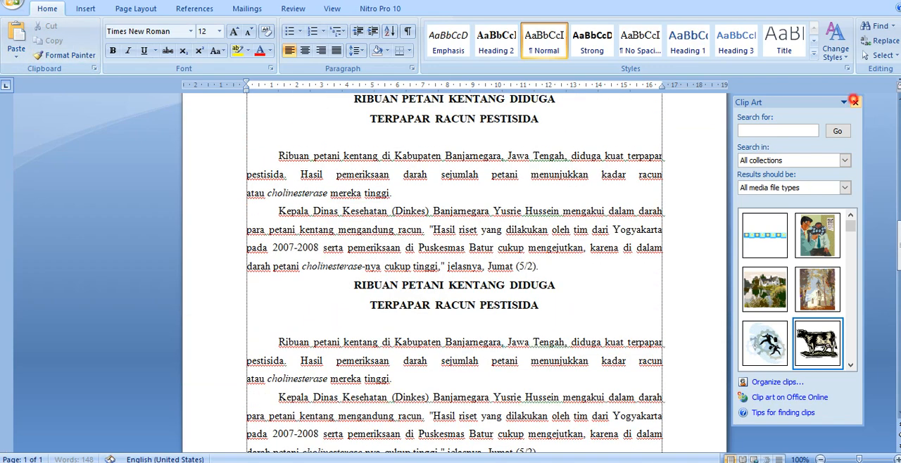
left_click(856, 103)
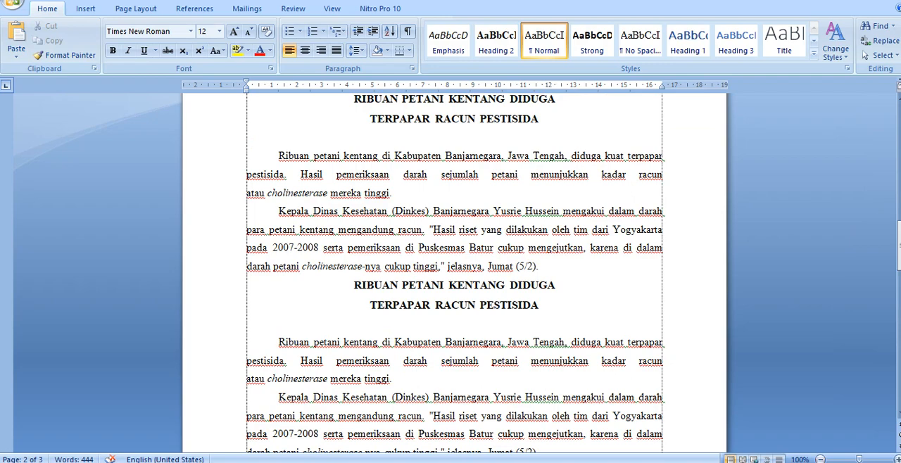
left_click(820, 459)
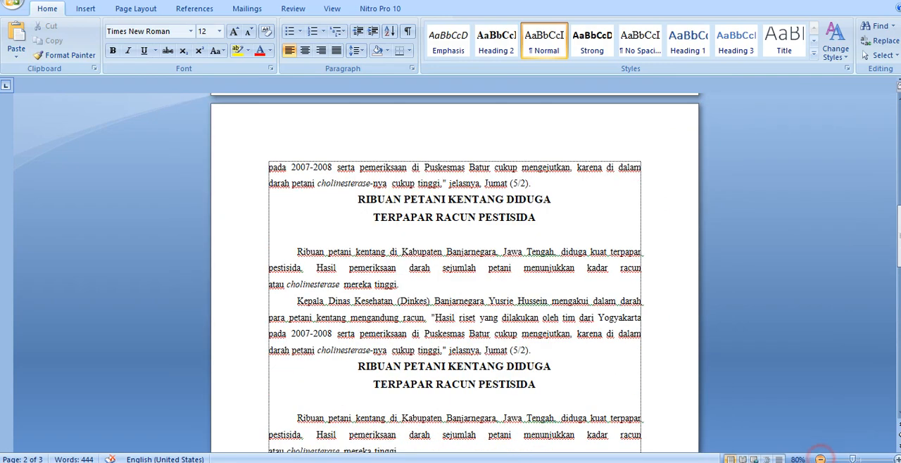
left_click(821, 460)
left_click(820, 460)
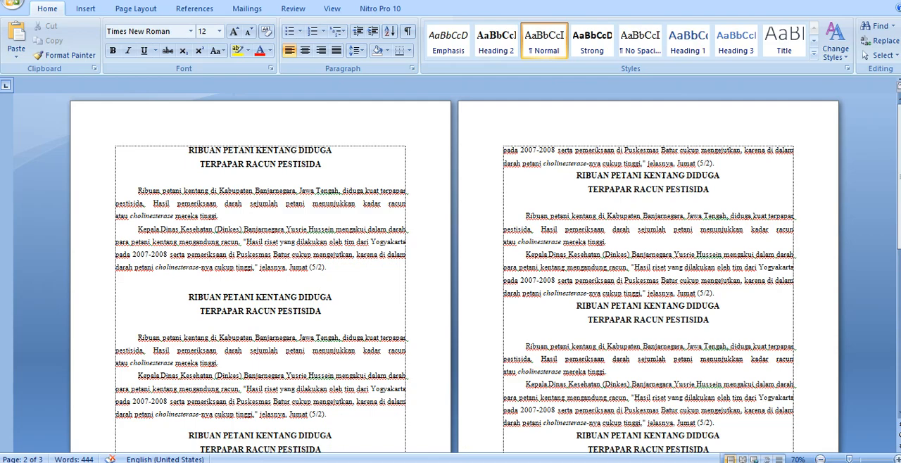
scroll(450, 275, "down", 3)
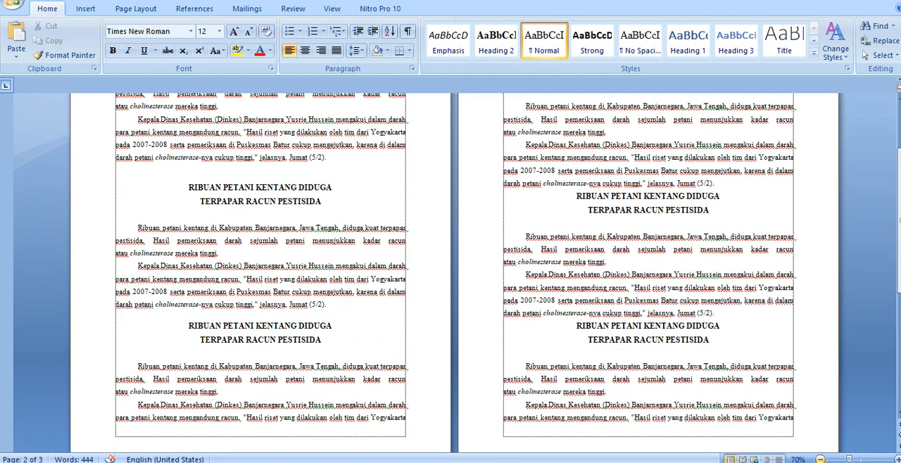
Step: Zoom the document out to 50% and examine how the article copies are spread over the three pages
left_click(821, 459)
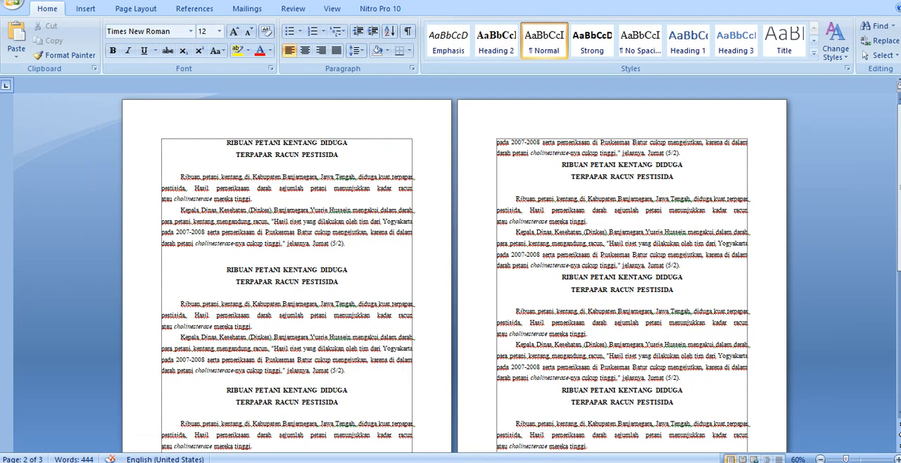
left_click(820, 459)
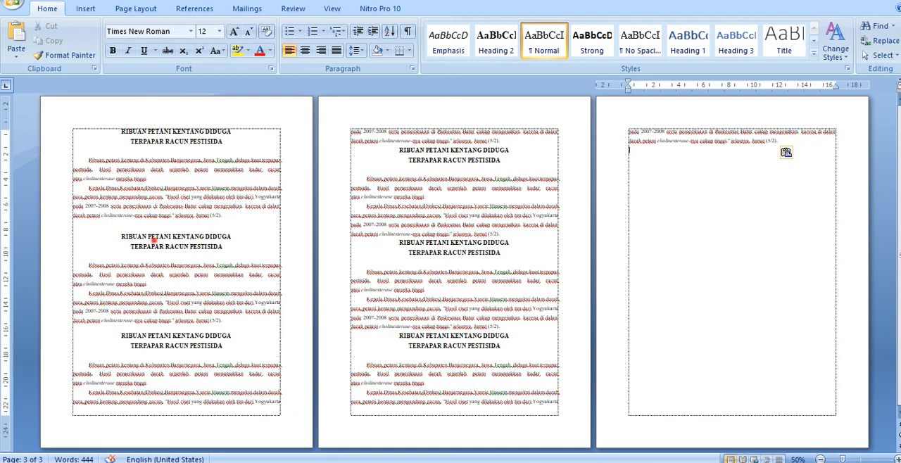
left_click(154, 239)
left_click(424, 156)
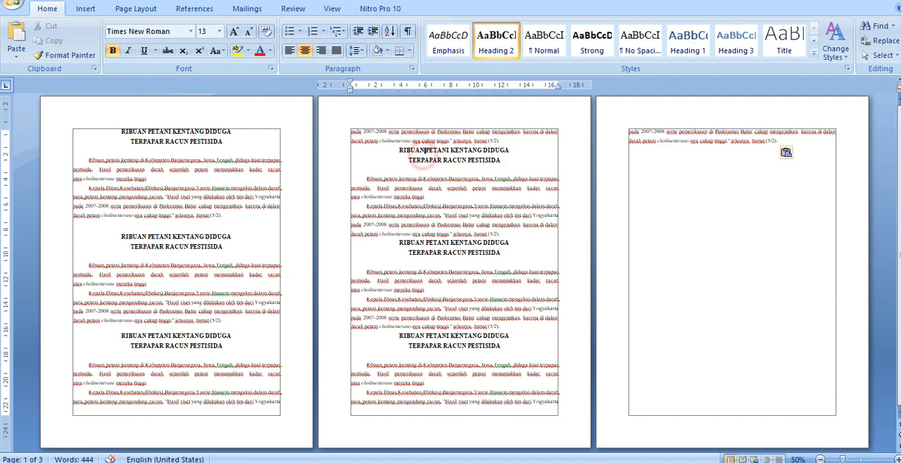
left_click(442, 247)
left_click(448, 339)
Step: Insert six empty lines above the third article's title on page one to move it to page two
left_click(117, 337)
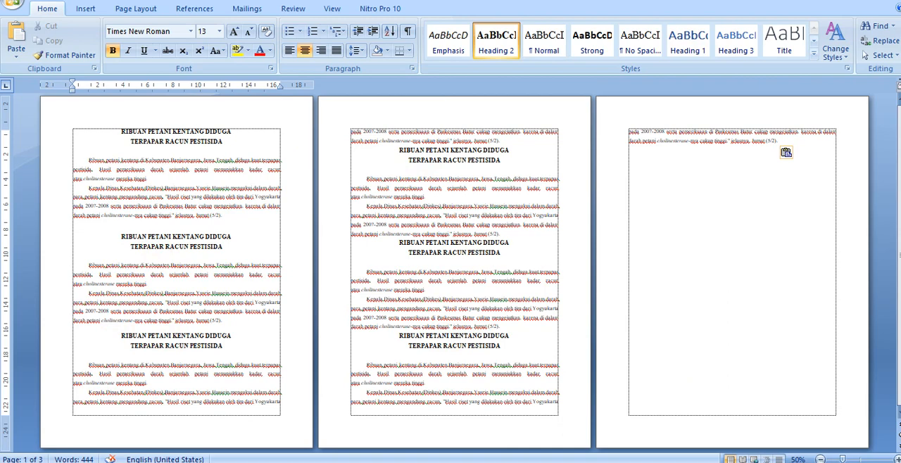
key("Return")
key("Return")
key("Return")
key("Return")
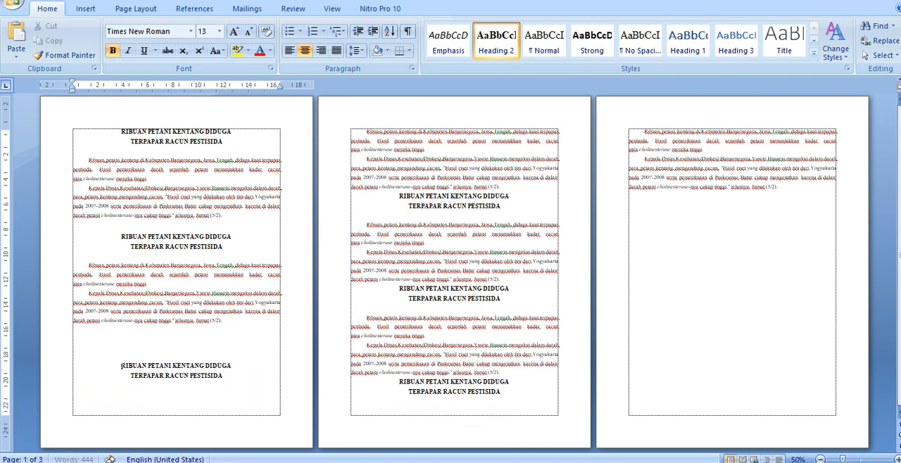
key("Return")
key("Return")
key("Return")
key("Return")
key("Return")
key("Return")
key("Return")
key("Return")
key("Return")
key("Return")
key("Return")
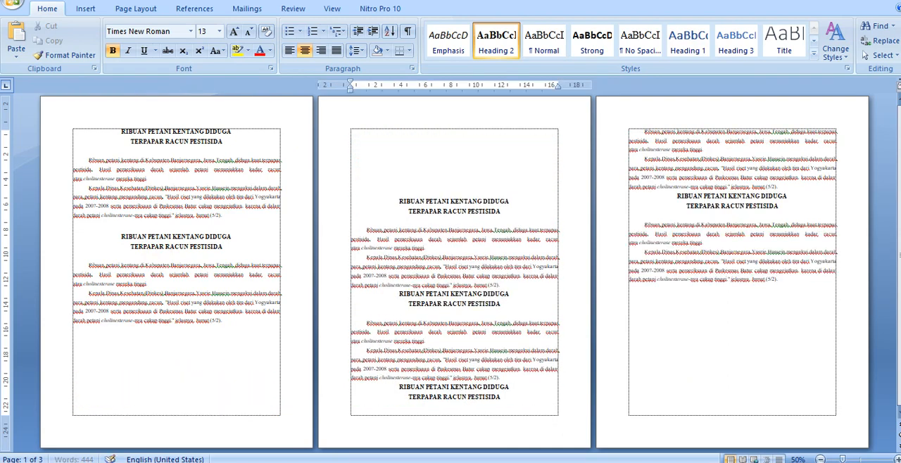
Step: Delete three of the empty lines above the third article's title at the start of page two
left_click(384, 140)
key("BackSpace")
key("BackSpace")
key("BackSpace")
key("BackSpace")
key("BackSpace")
key("BackSpace")
key("BackSpace")
key("BackSpace")
key("BackSpace")
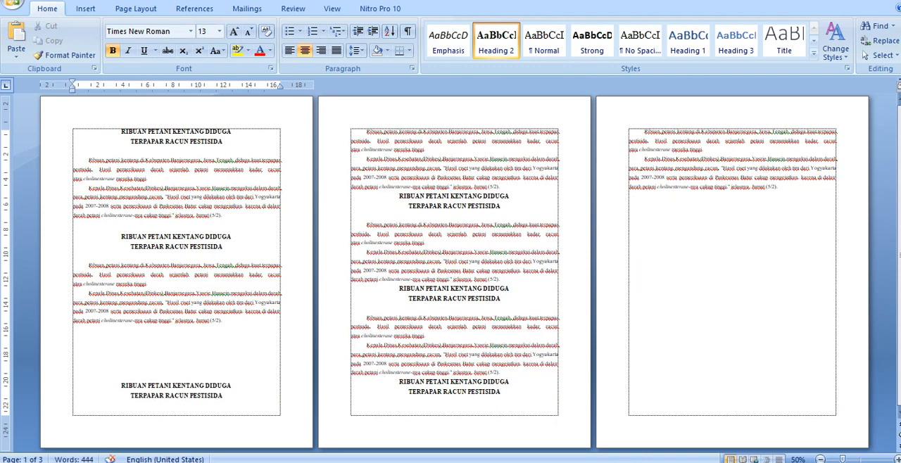
left_click(74, 350)
key("Return")
key("Return")
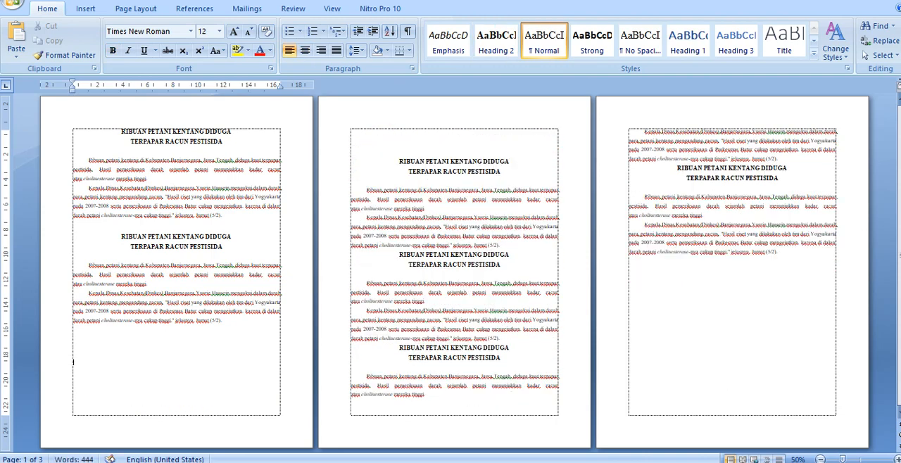
left_click(393, 154)
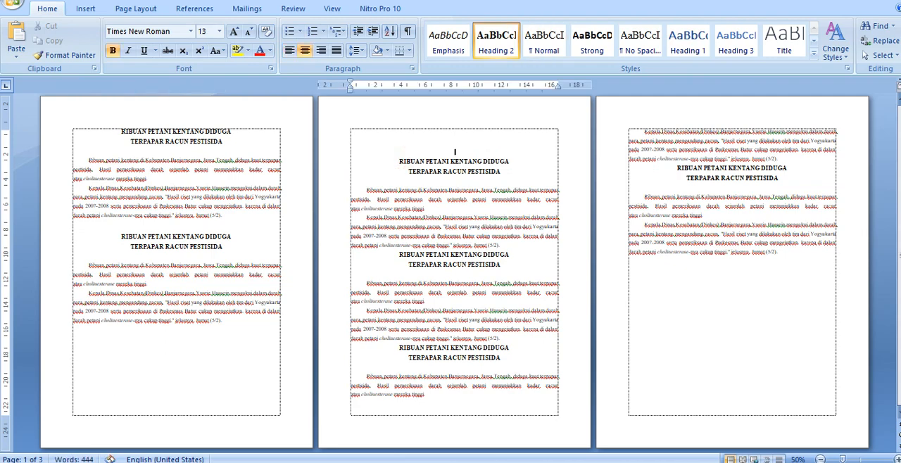
key("BackSpace")
key("BackSpace")
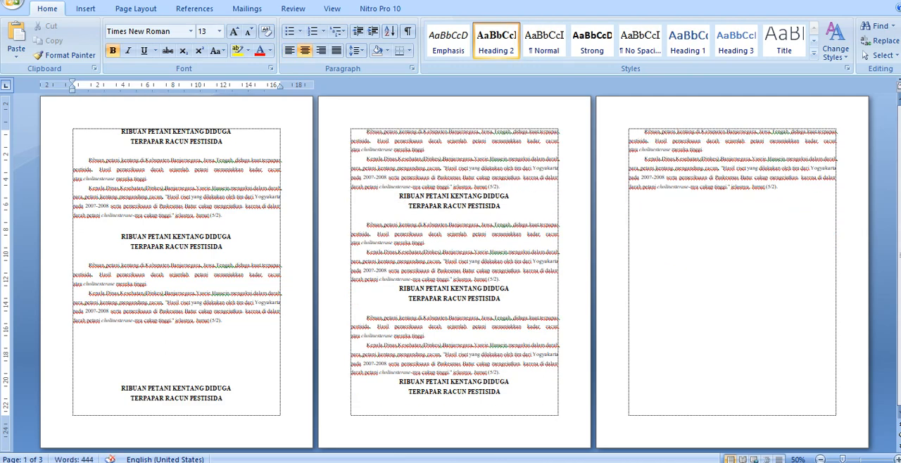
Step: Insert an empty line above the second article's title and remove one above the third article's title
left_click(120, 237)
key("Return")
left_click(414, 138)
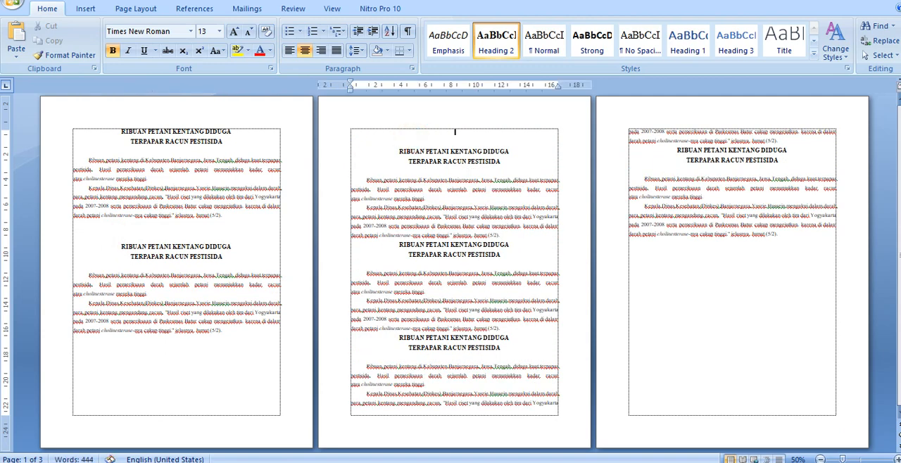
key("BackSpace")
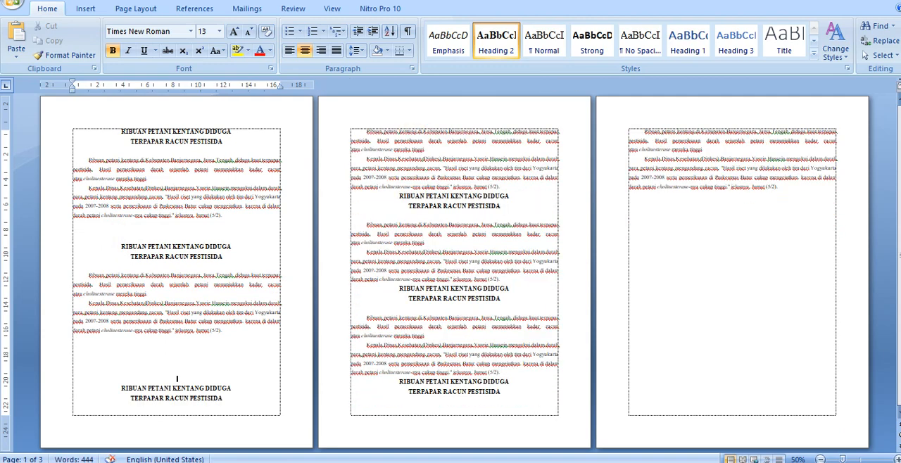
Step: Insert four empty lines above the fourth article's title on page two
left_click(393, 199)
key("Return")
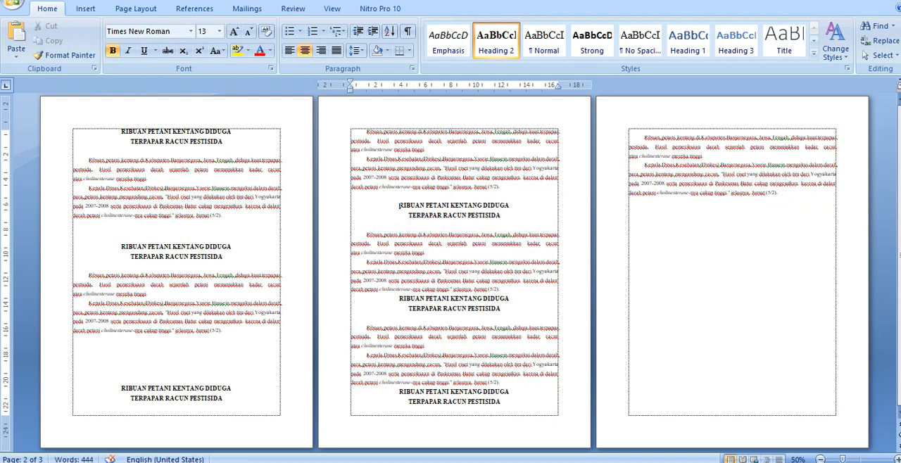
key("Return")
key("Return")
key("Return")
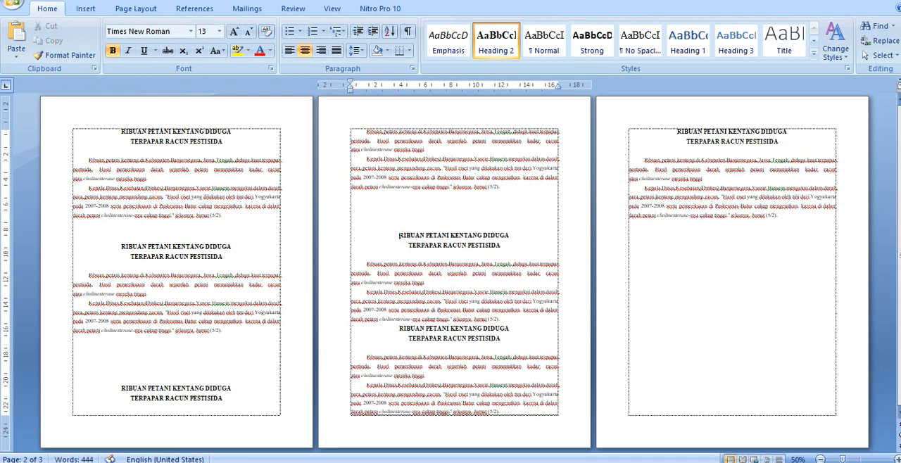
Step: Insert six empty lines above the fifth article's title on page two to move it to page three
left_click(399, 329)
key("Return")
key("Return")
key("Return")
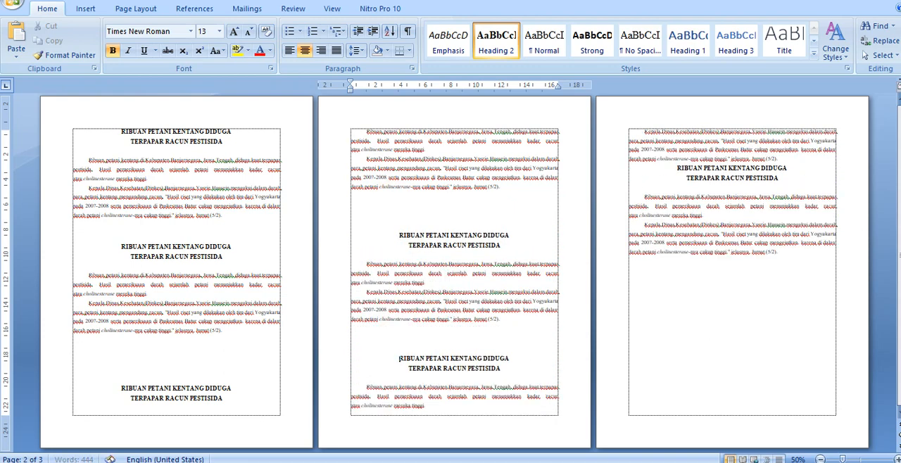
key("Return")
key("Return")
key("Return")
key("Return")
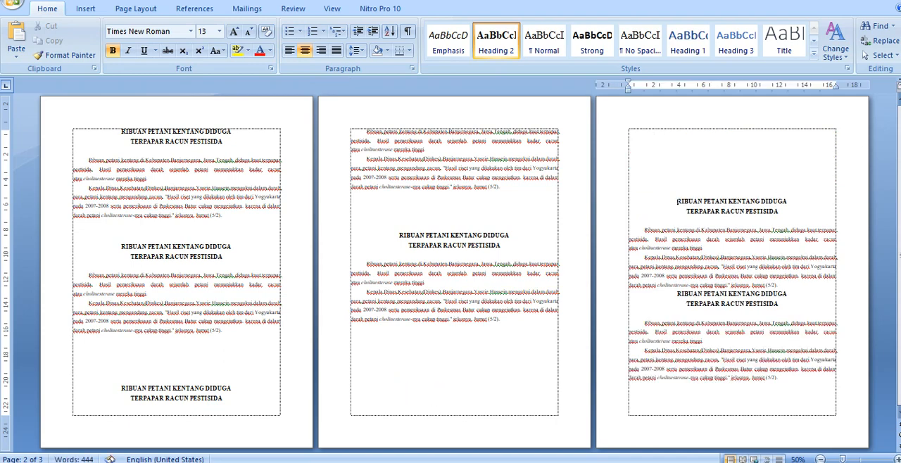
Step: Insert two empty lines below the second article on page one to move the third article's title to page two
left_click(160, 358)
key("Return")
key("Return")
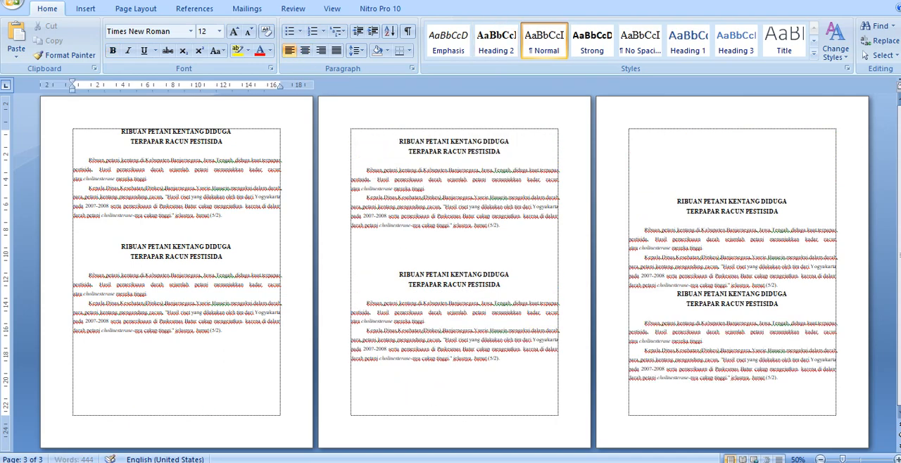
Step: Delete the empty lines above the fifth article's title on page three, bringing the title back to page two
left_click(712, 166)
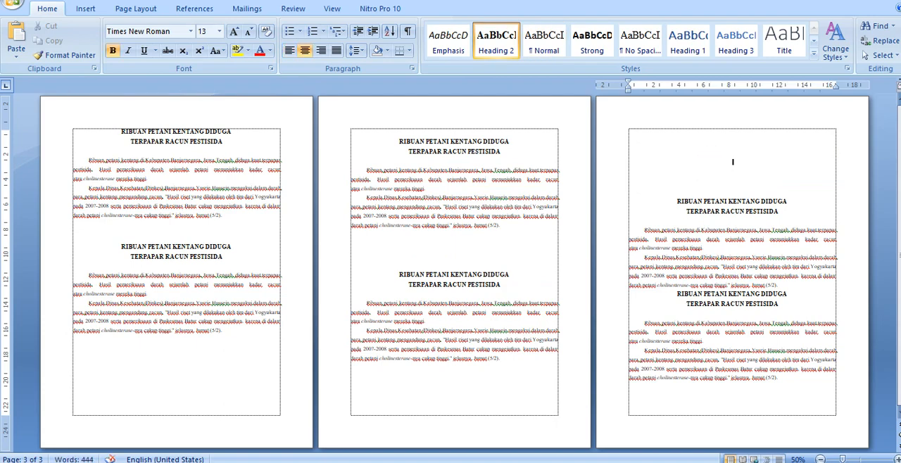
key("BackSpace")
key("BackSpace")
key("BackSpace")
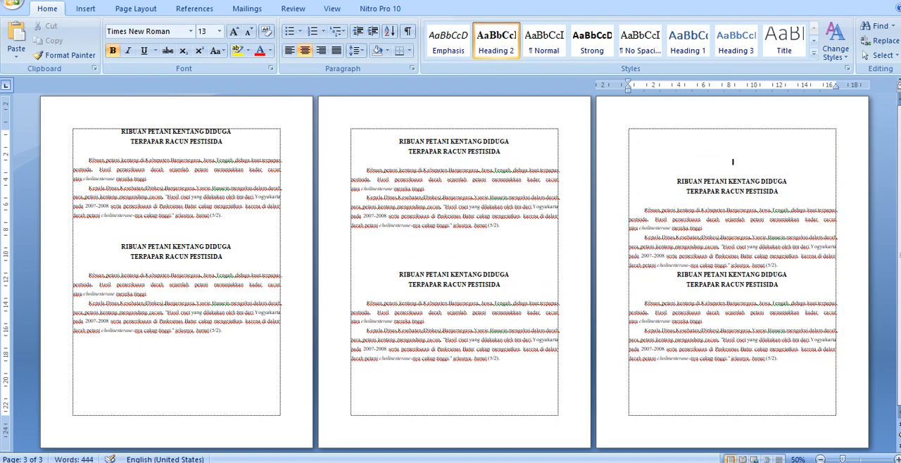
key("BackSpace")
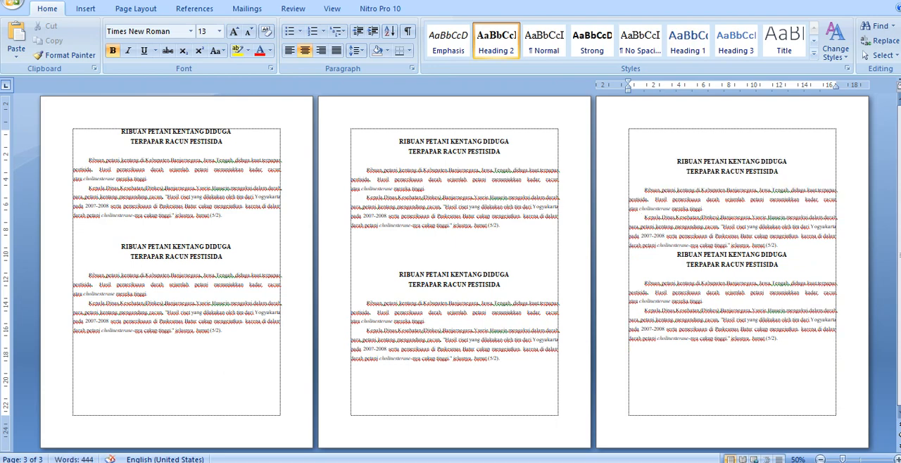
key("BackSpace")
key("BackSpace")
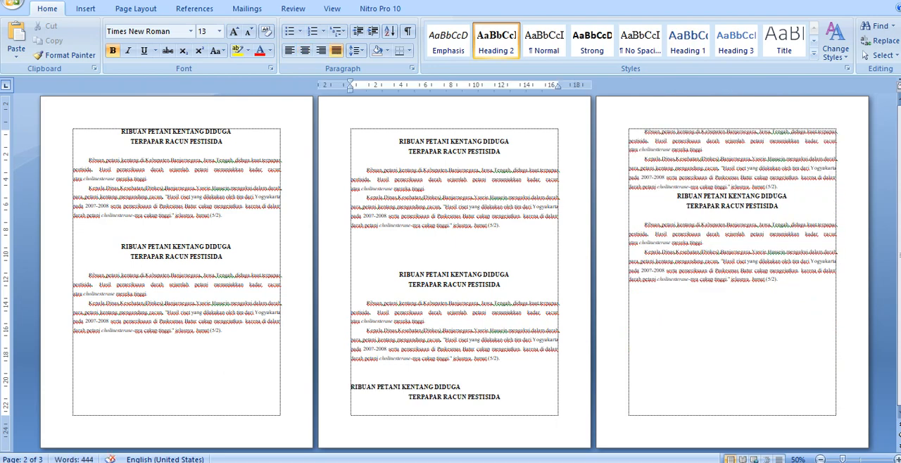
Step: Indent the first title line of the fifth article by three tab stops to bring it back towards the centre
key("Tab")
key("Tab")
key("Tab")
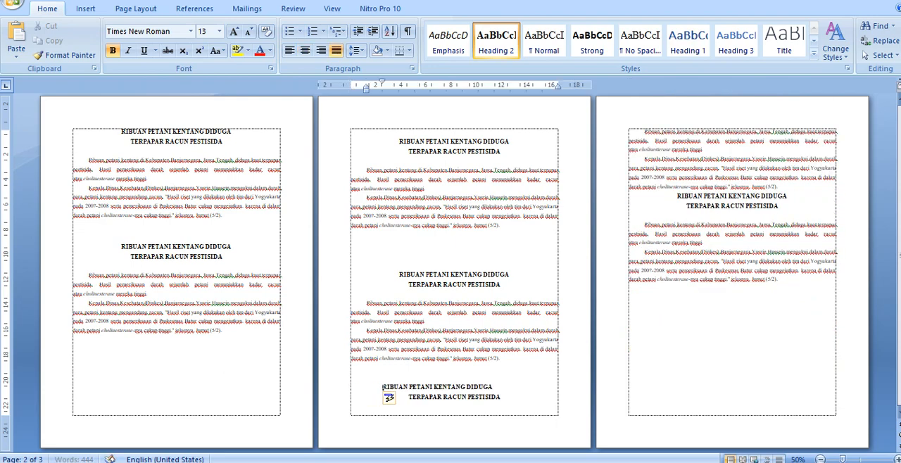
Step: Insert empty lines above the fifth article to move it to page three, leaving one empty line above its title
left_click(456, 376)
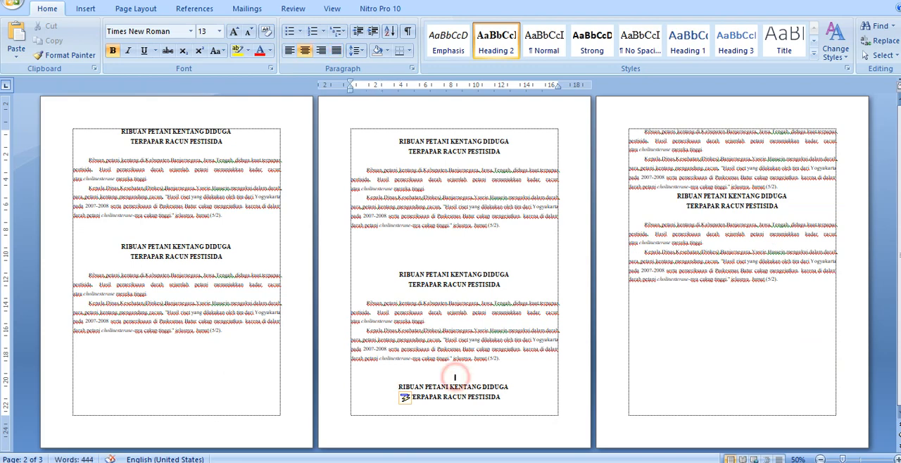
key("Return")
key("Return")
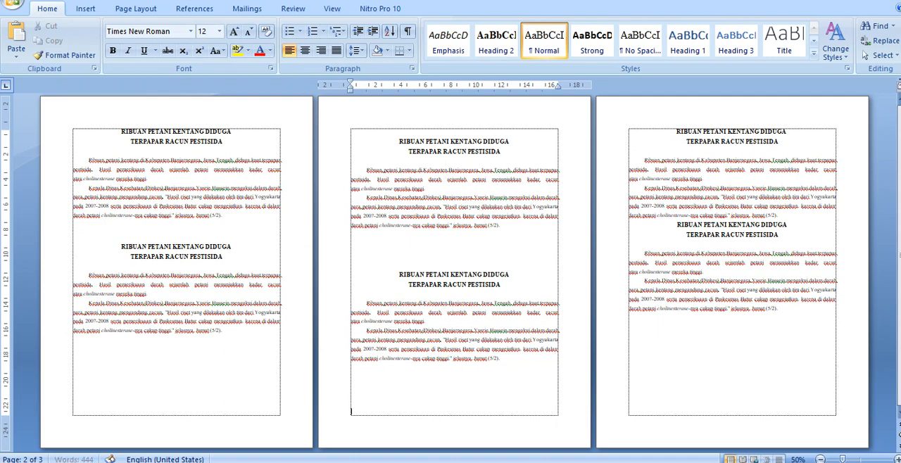
left_click(676, 133)
key("Return")
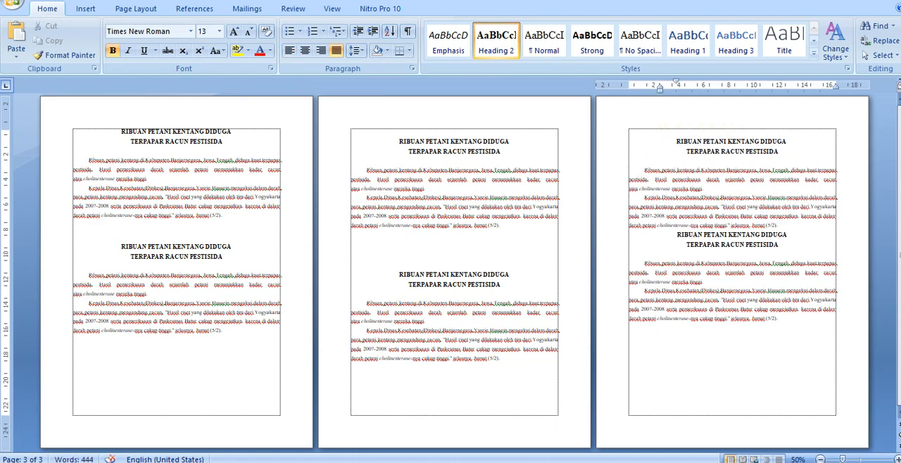
Step: Insert two empty lines above the first article's title at the start of page one
left_click(119, 131)
key("Return")
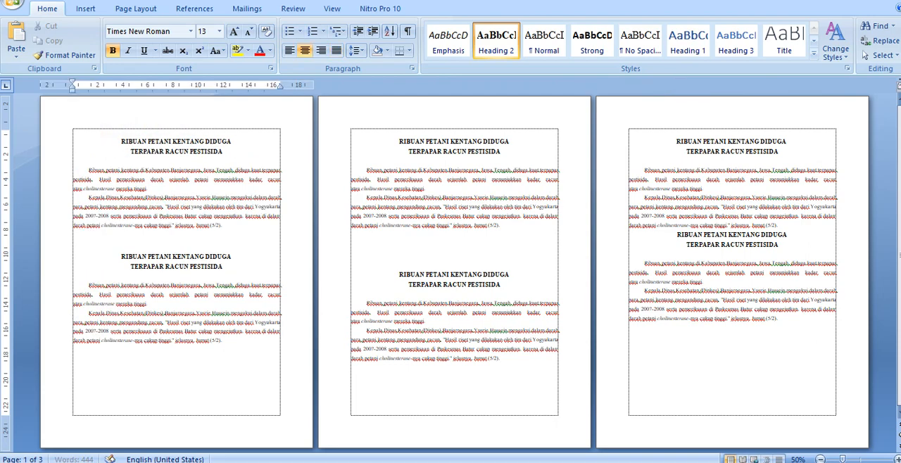
key("Return")
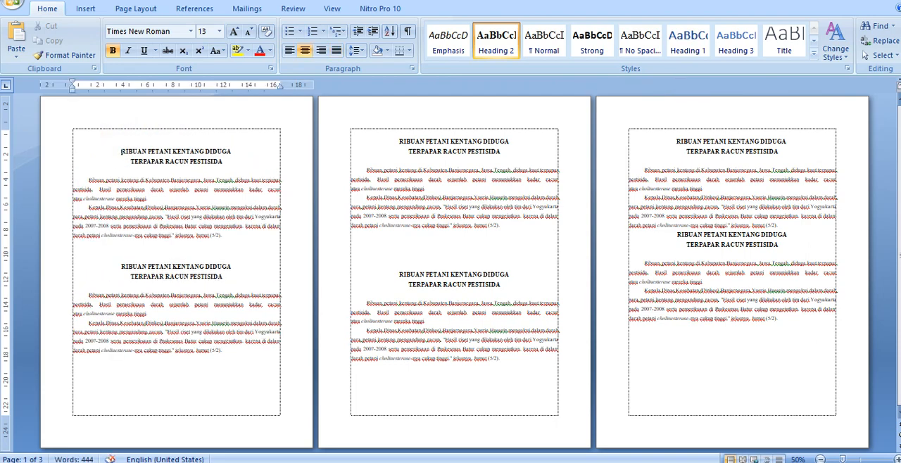
Step: Insert three empty lines above the last article's title on page three
left_click(639, 236)
key("Return")
key("Return")
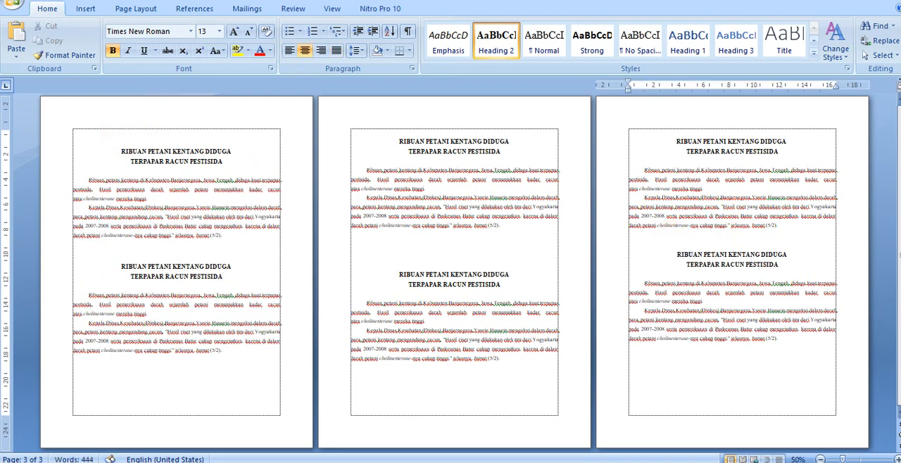
key("Return")
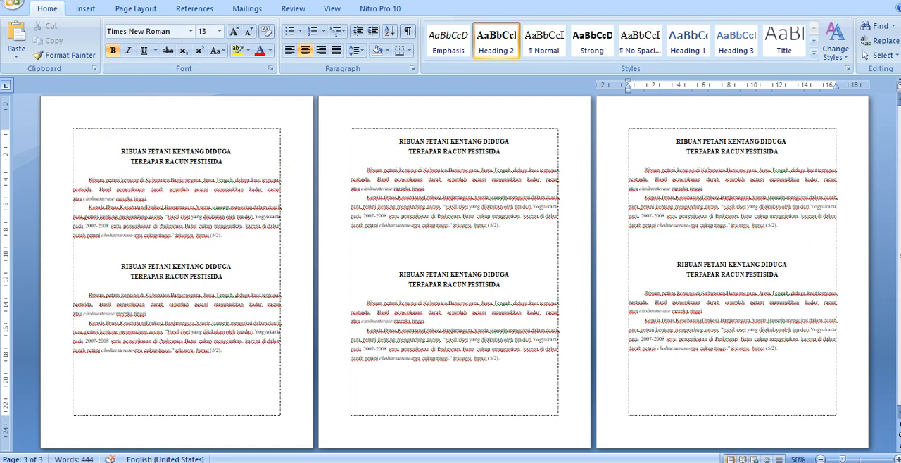
Step: Check the placement of the two article titles on each of the three pages
left_click(115, 266)
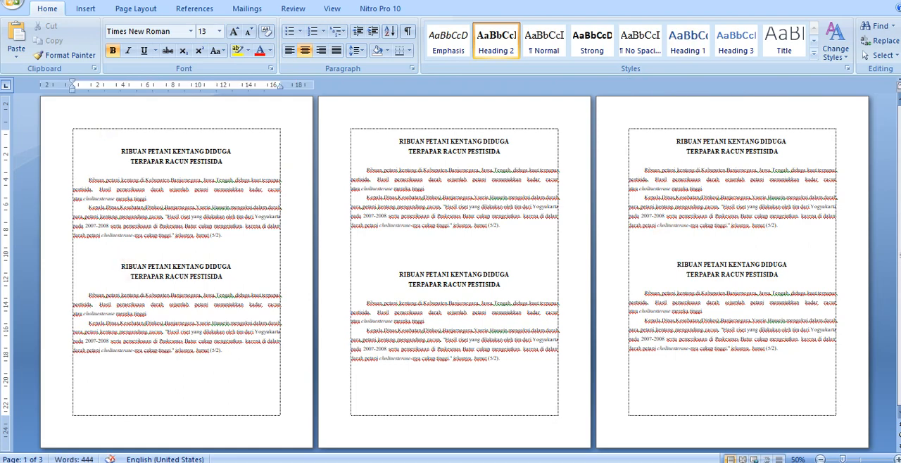
left_click(171, 151)
left_click(156, 280)
left_click(456, 144)
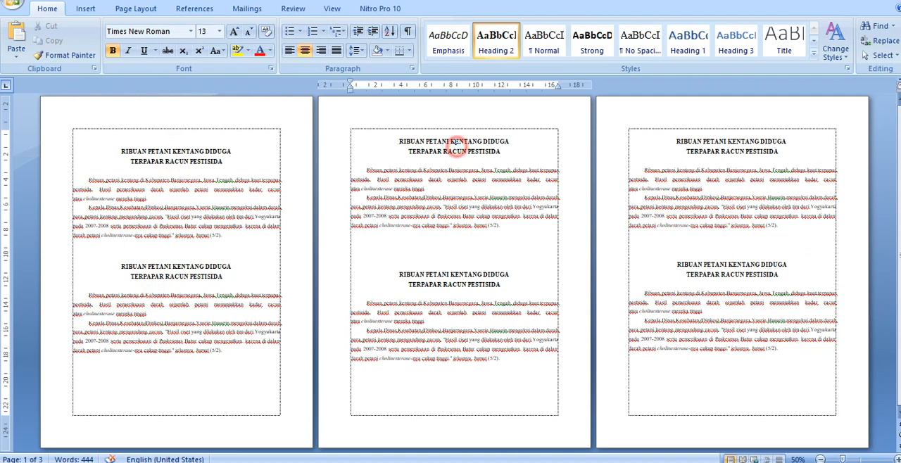
left_click(457, 264)
left_click(715, 136)
left_click(724, 276)
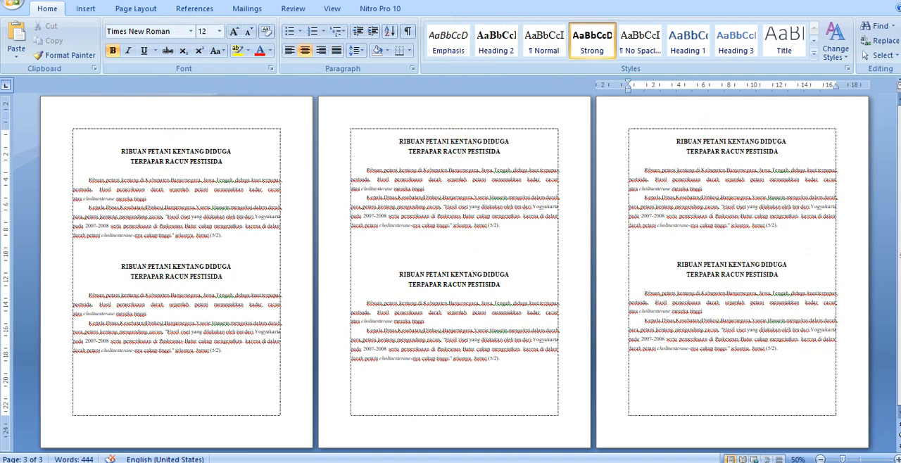
Step: Zoom the document back in to 100% on page three
left_click(898, 460)
left_click(898, 460)
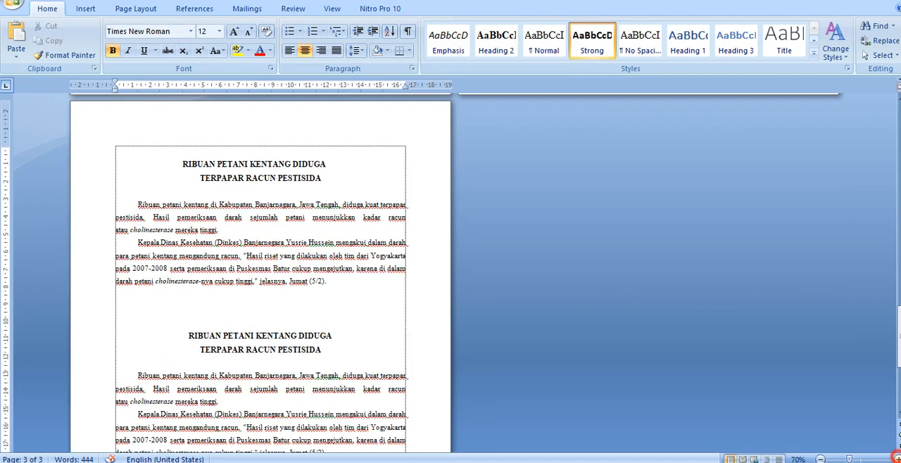
left_click(898, 460)
left_click(898, 460)
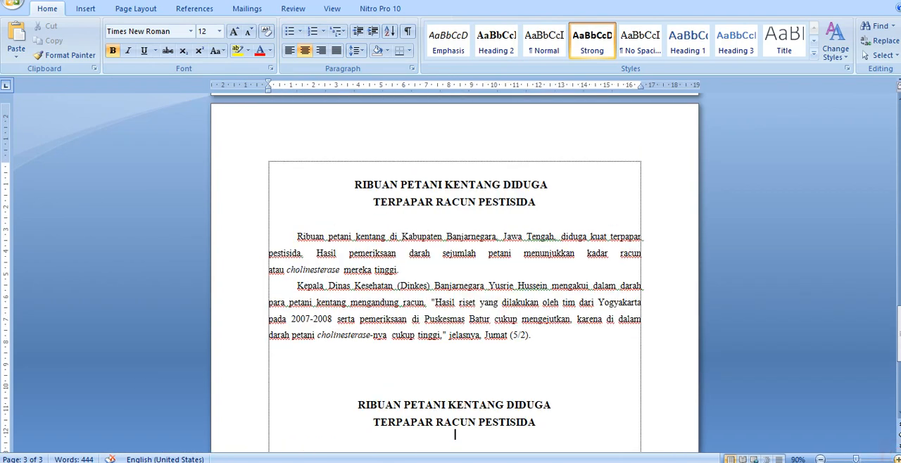
left_click(898, 460)
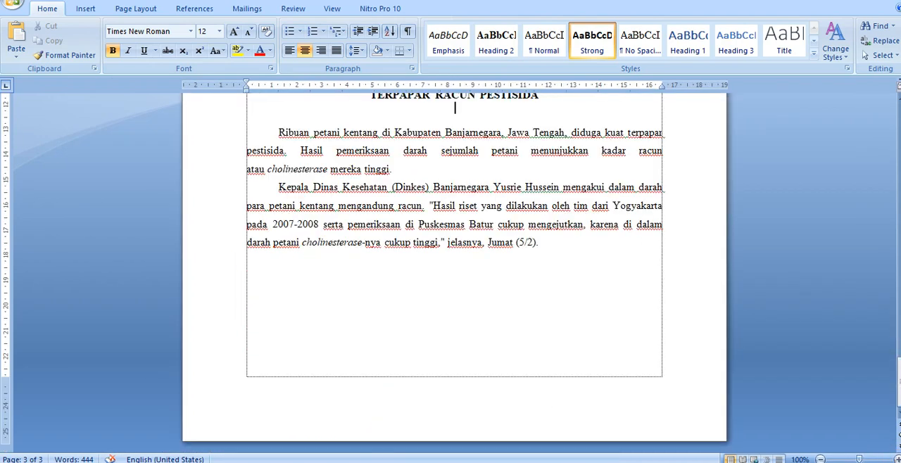
Step: Insert the clip art of the woman at a computer within "Kabupaten" in the first article on page one
left_click_drag(899, 389, 900, 123)
left_click(424, 273)
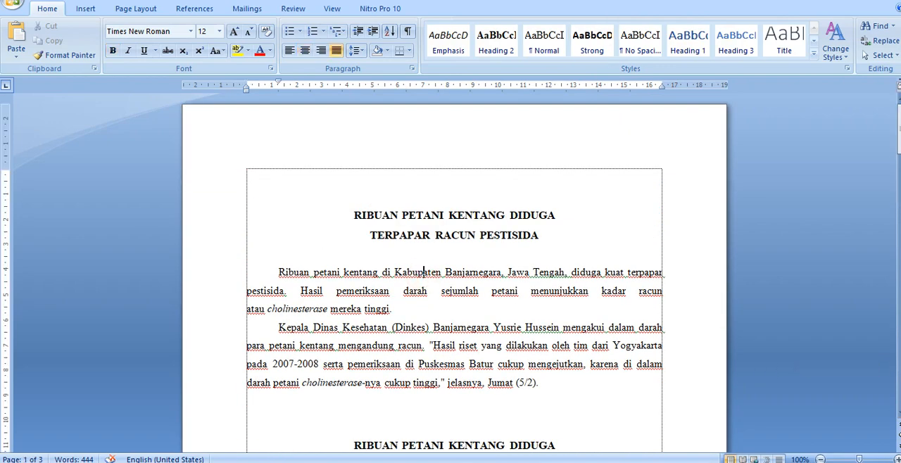
left_click(86, 8)
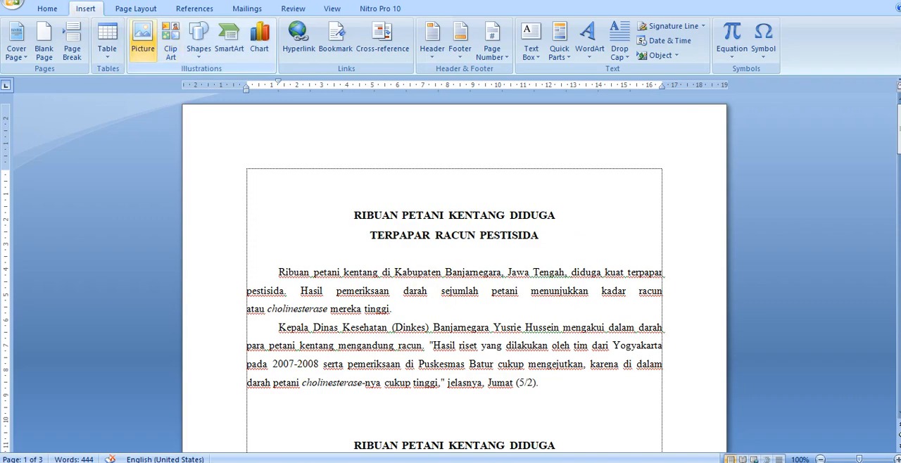
left_click(170, 44)
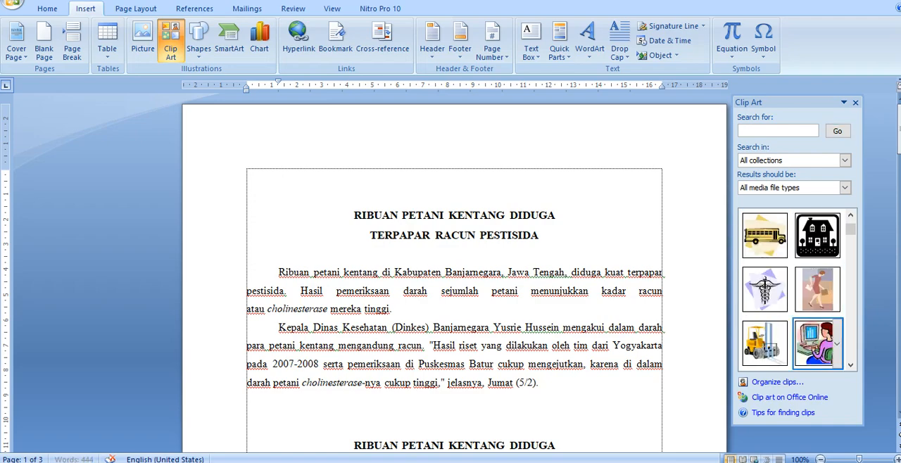
left_click(818, 343)
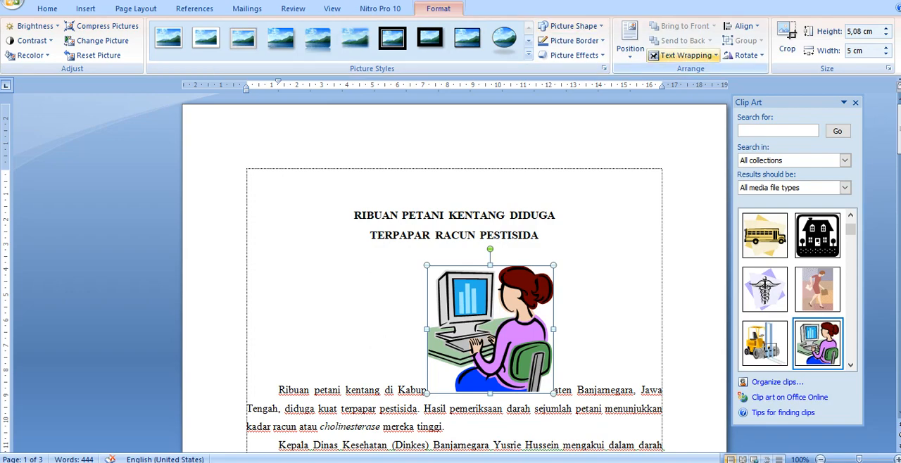
Step: Apply Square text wrapping to the clip art and move it to the middle of the first article's text
left_click(715, 56)
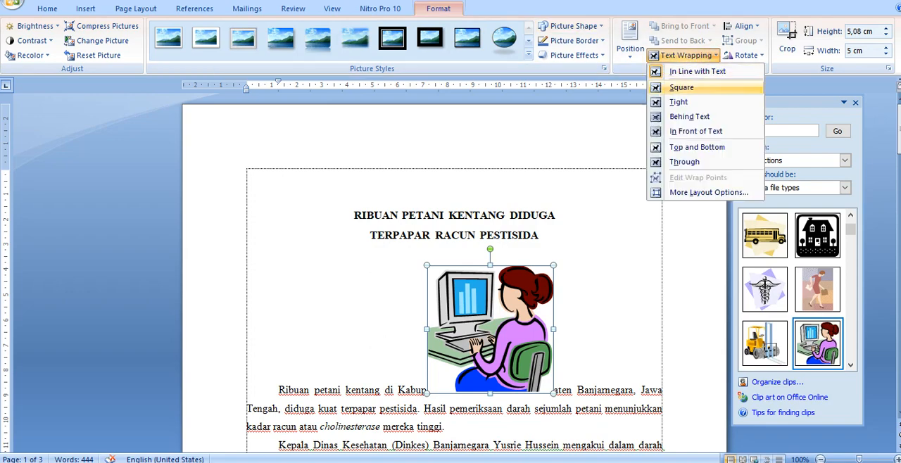
left_click(681, 87)
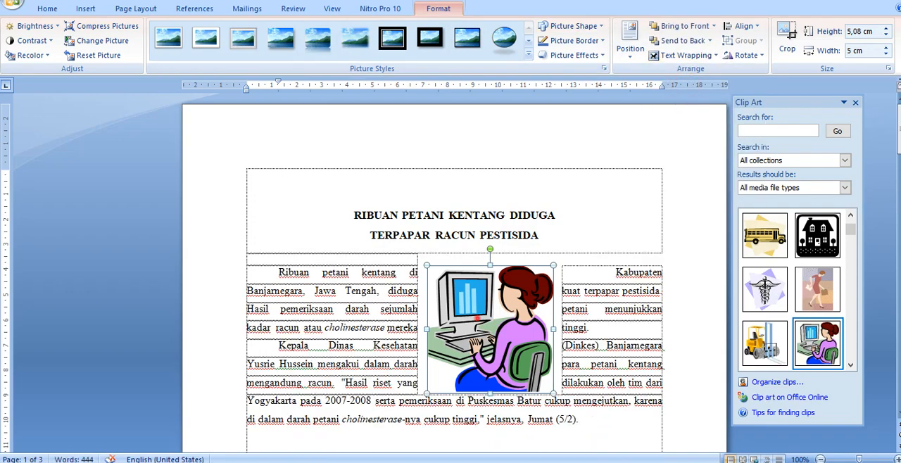
left_click_drag(477, 318, 443, 325)
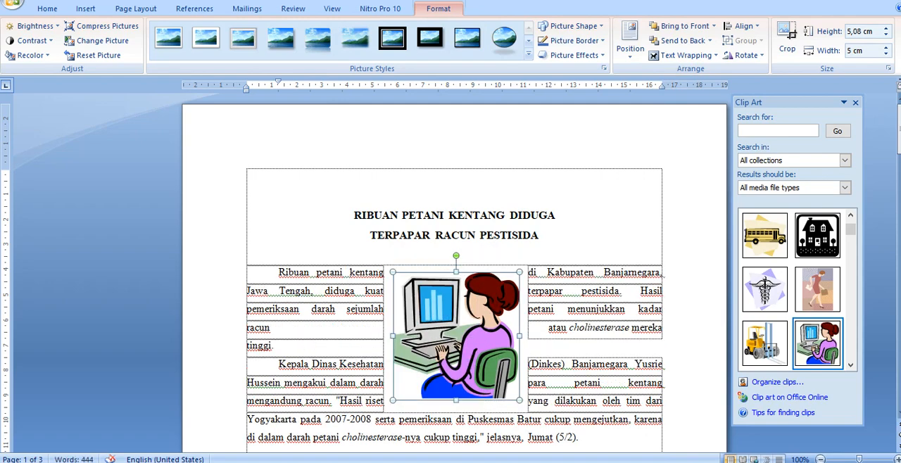
left_click(548, 273)
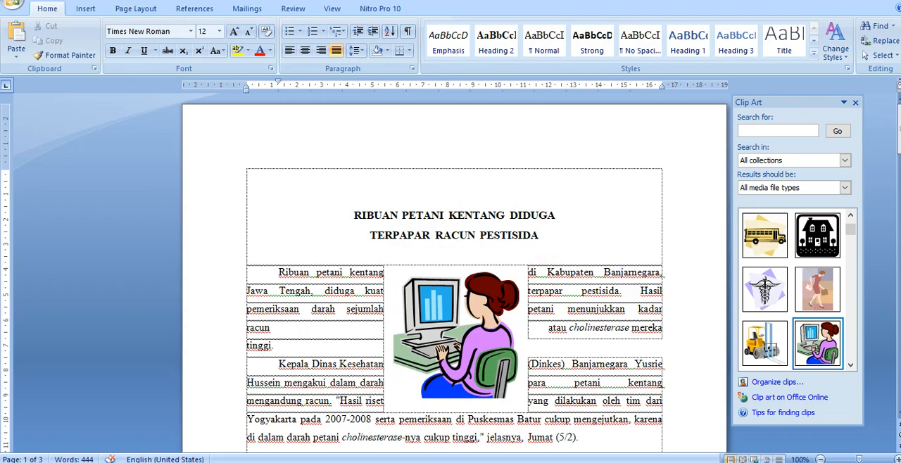
Step: Insert the woman-at-computer clip art within "Kabupaten" in the second article on page one
scroll(435, 245, "down", 6)
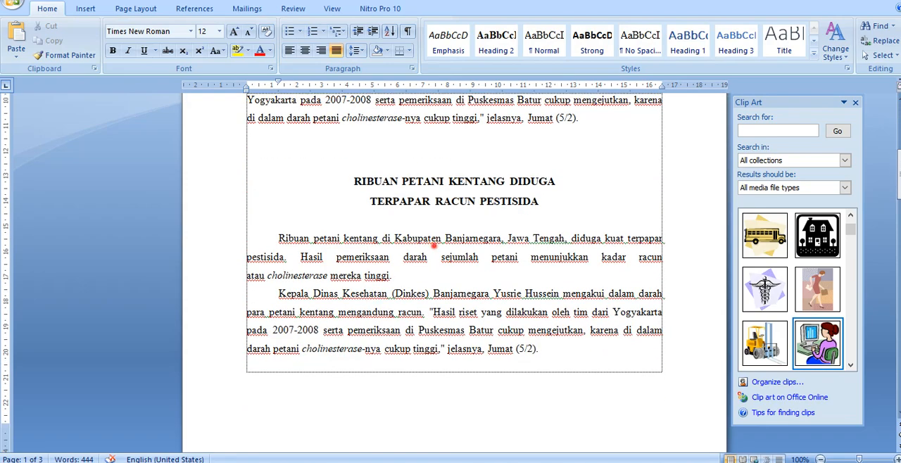
left_click(434, 245)
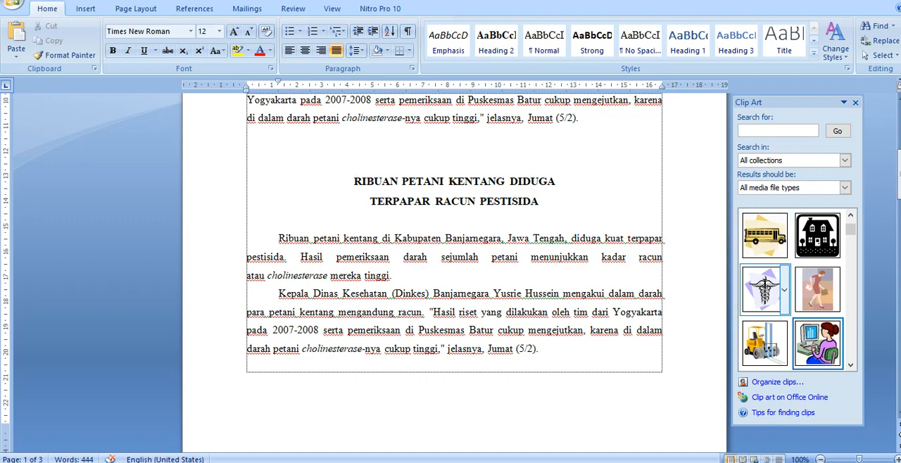
left_click(817, 343)
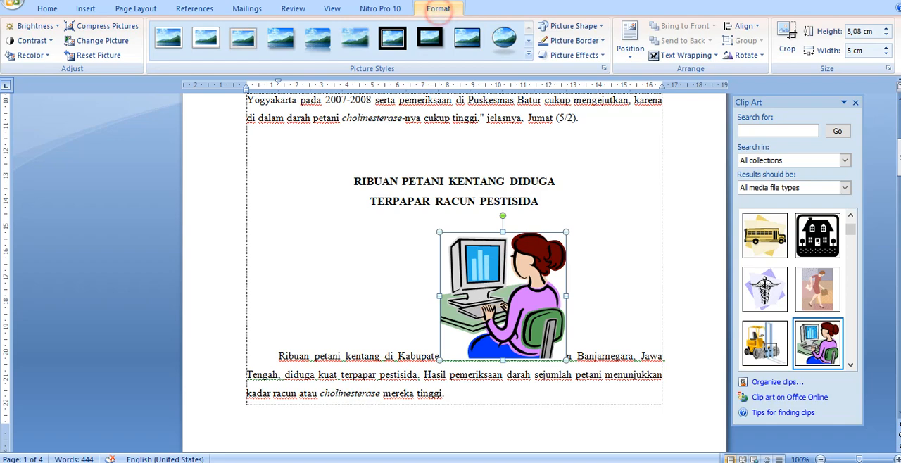
Step: Apply Tight text wrapping to the second article's clip art and center it within the article's two paragraphs
left_click(685, 55)
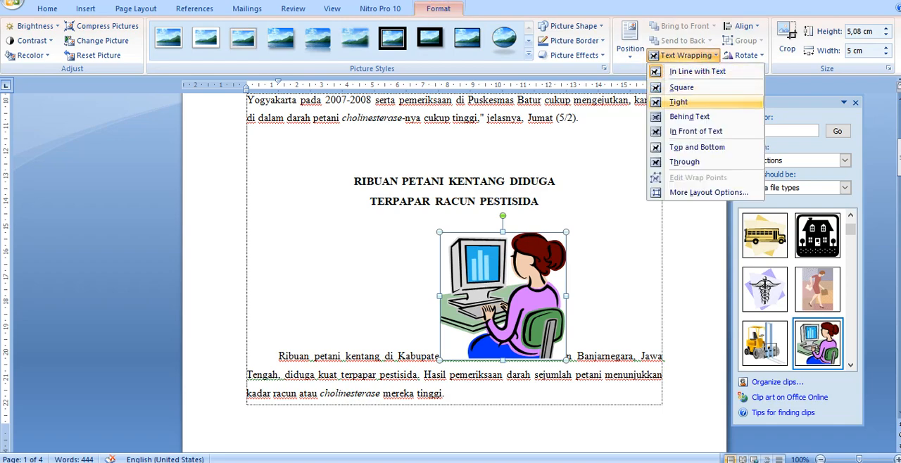
left_click(680, 103)
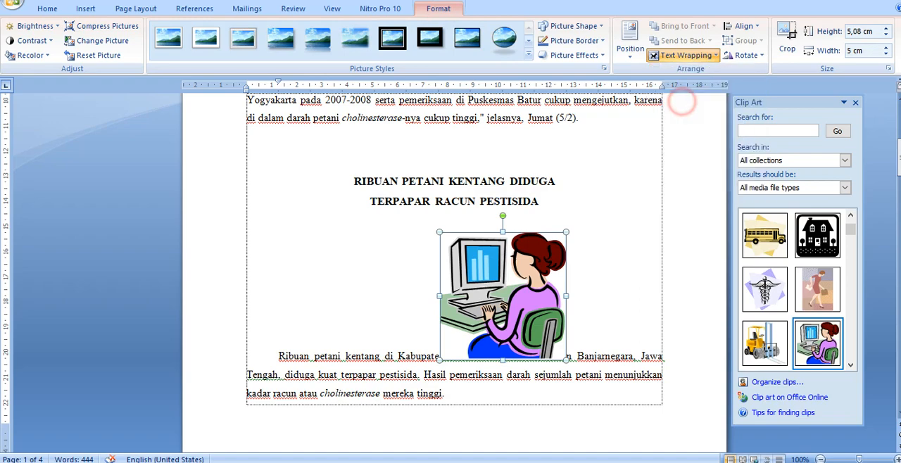
left_click_drag(500, 280, 444, 289)
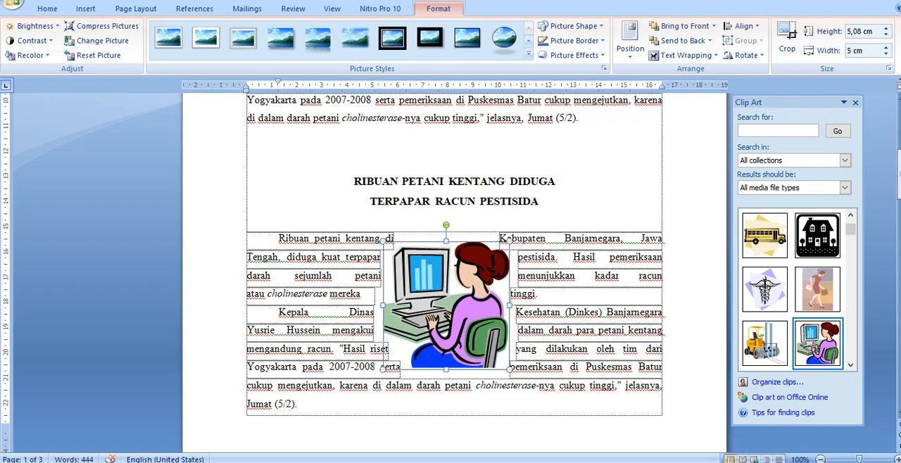
left_click(542, 276)
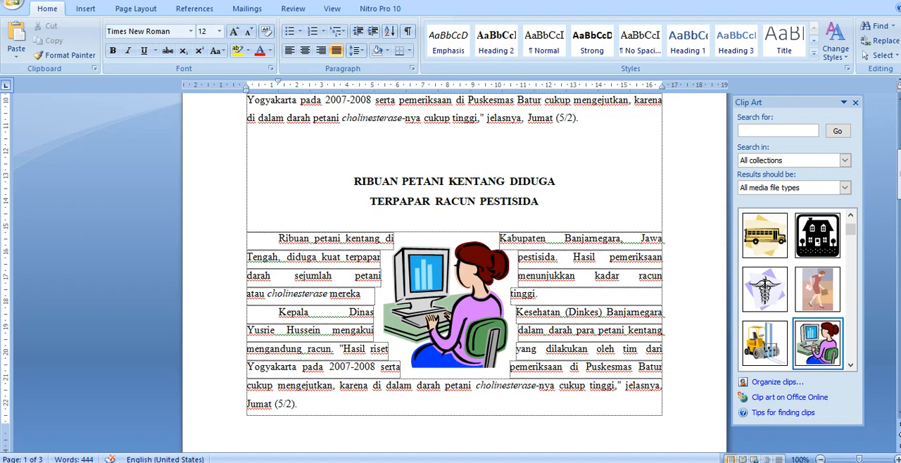
left_click(480, 331)
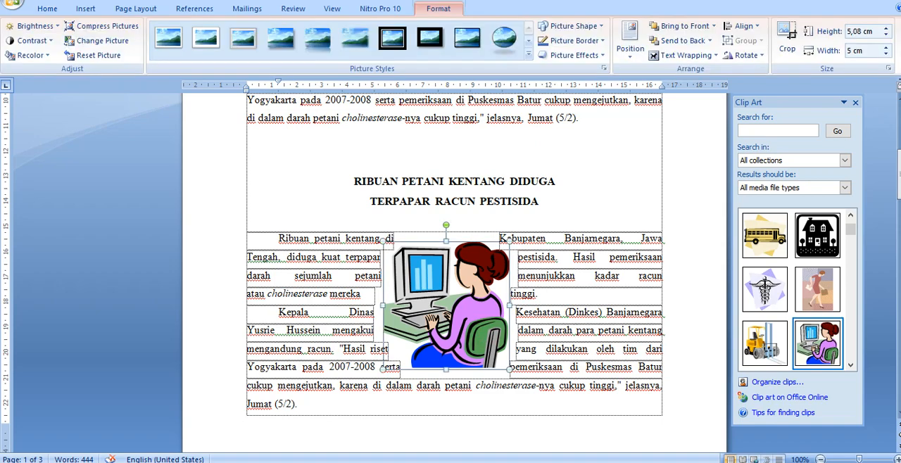
left_click(541, 294)
Step: Delete the surplus empty lines above the first article's title on page two
scroll(541, 293, "down", 5)
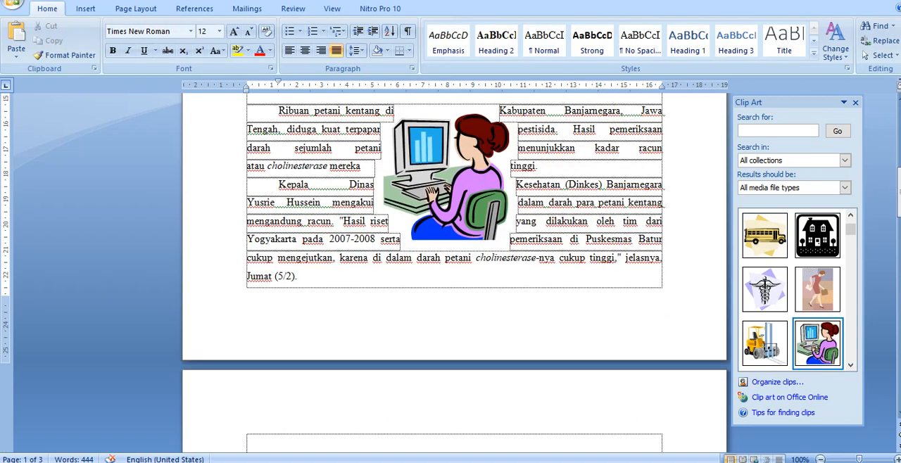
scroll(455, 271, "down", 5)
left_click(450, 254)
key("Delete")
key("Delete")
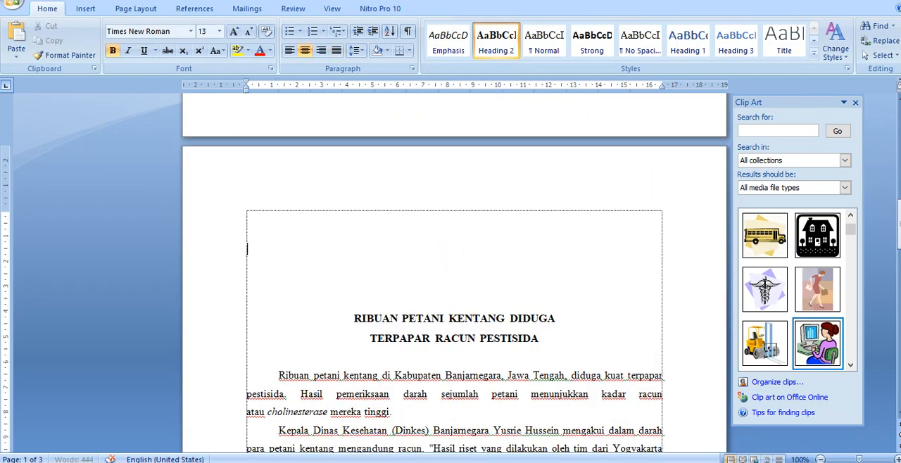
key("Delete")
key("Delete")
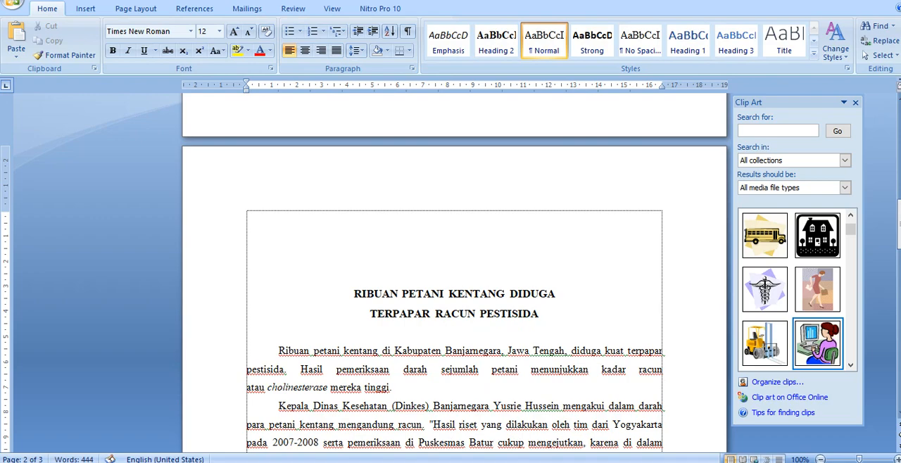
Step: Insert the woman-at-computer clip art within "sejumlah" in the first article on page two
scroll(454, 271, "down", 5)
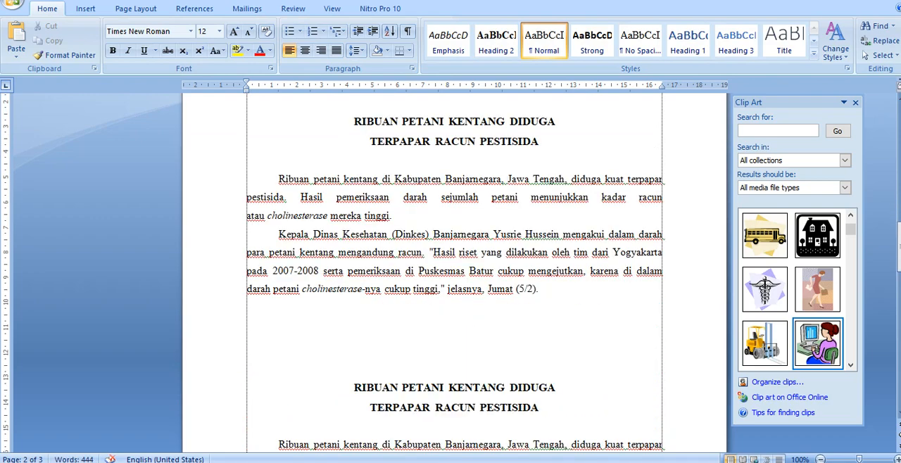
left_click(451, 197)
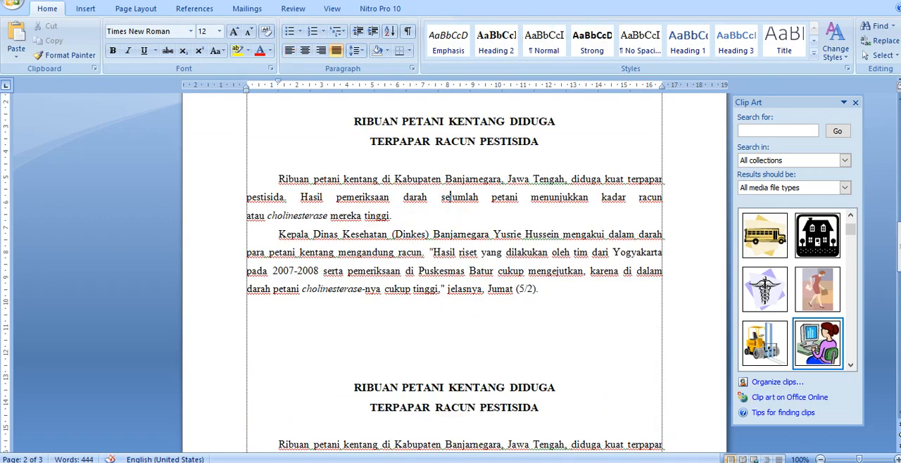
left_click(817, 344)
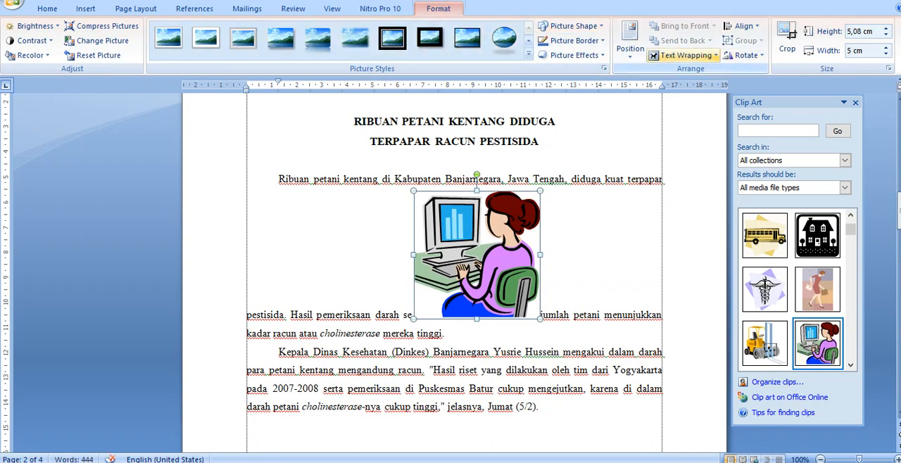
Step: Set the clip art in page two's first article to Behind Text and center it behind the two paragraphs
left_click(715, 55)
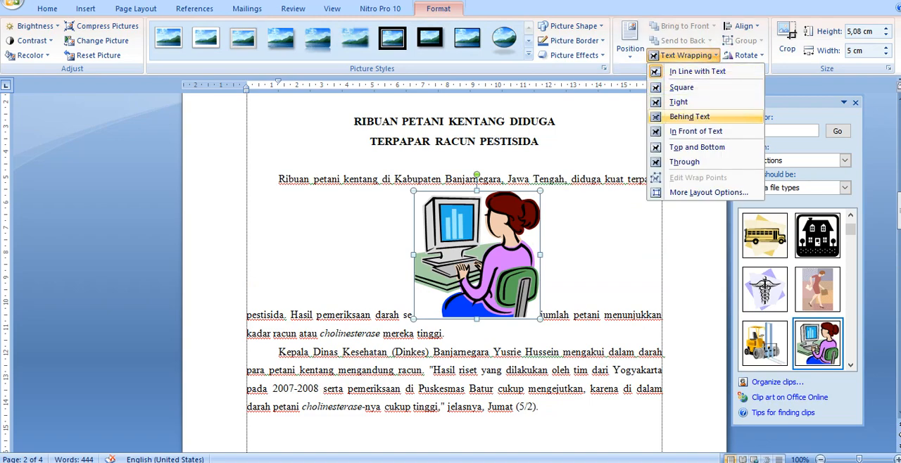
left_click(688, 115)
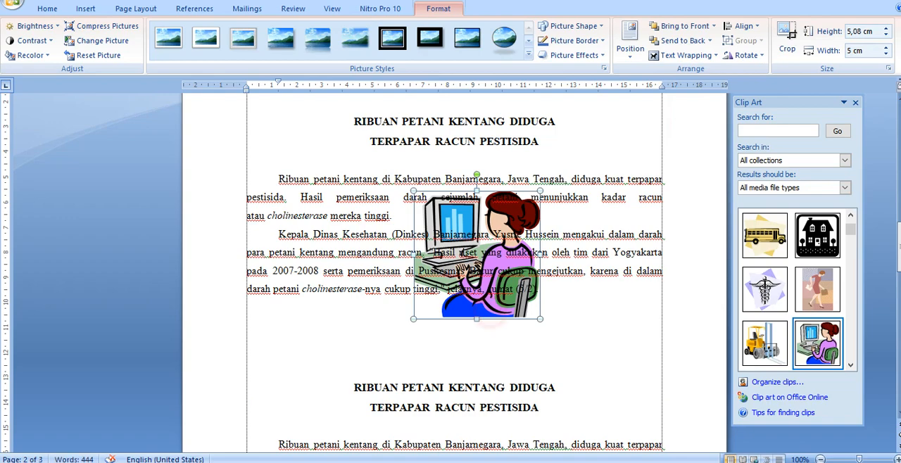
left_click_drag(491, 321, 473, 297)
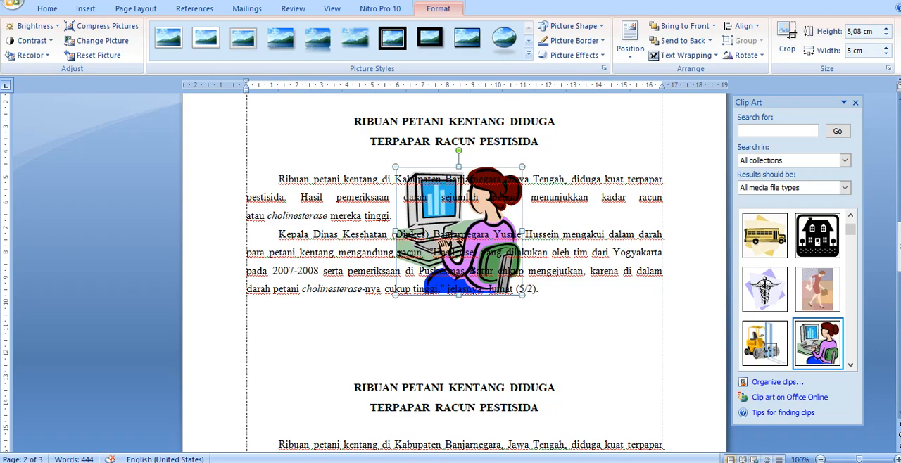
Step: Insert the woman-at-computer clip art within "sejumlah" in the second article on page two
scroll(454, 336, "down", 4)
left_click(454, 336)
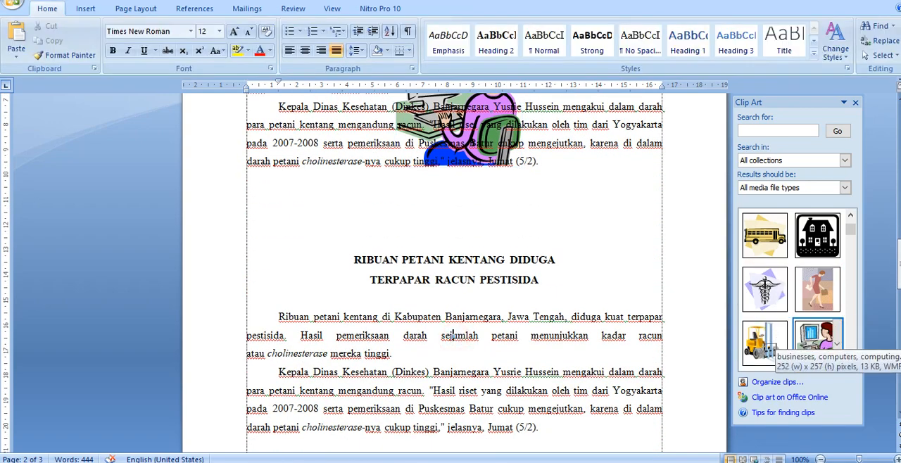
left_click(817, 339)
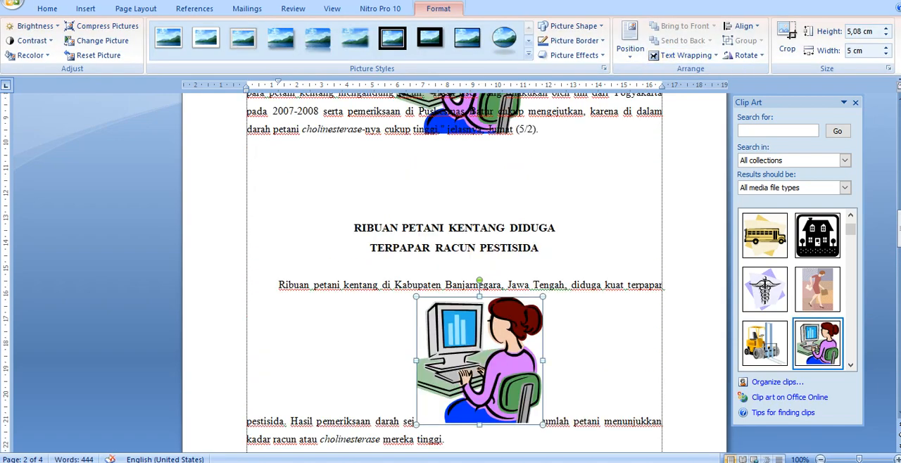
Step: Set the clip art in page two's second article to In Front of Text and center it over the two paragraphs
left_click(685, 55)
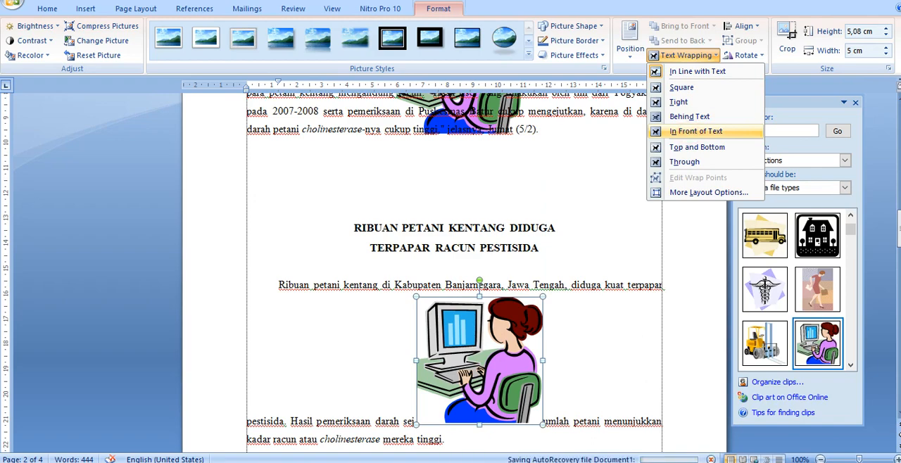
left_click(693, 131)
left_click_drag(485, 345, 465, 326)
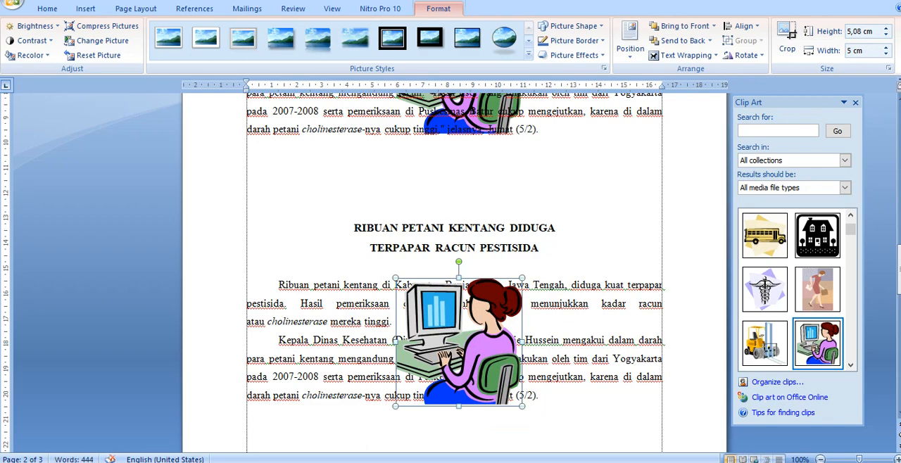
scroll(454, 275, "down", 3)
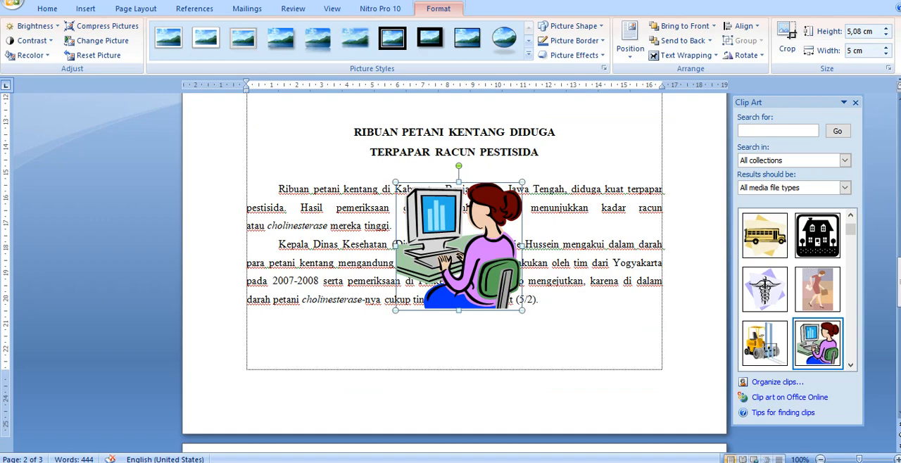
scroll(454, 275, "up", 6)
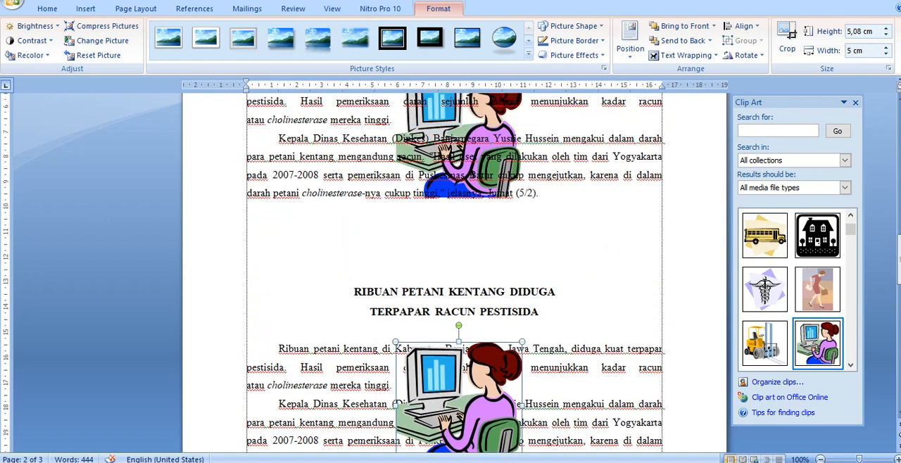
Step: Insert the woman-at-computer clip art just before "sejumlah" in the first article on page three
left_click(820, 459)
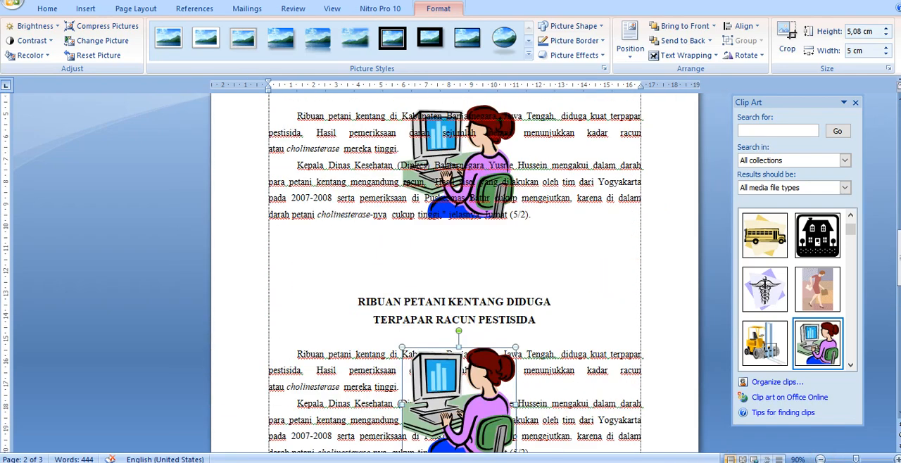
scroll(455, 275, "down", 1)
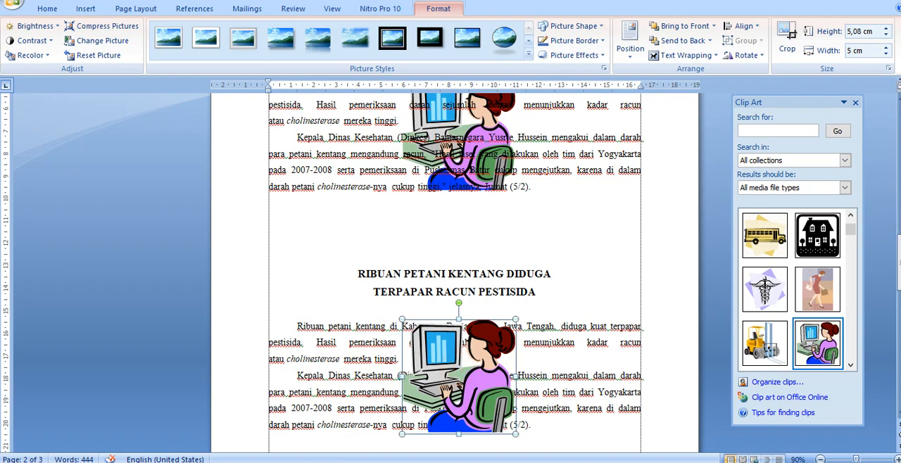
scroll(454, 275, "down", 15)
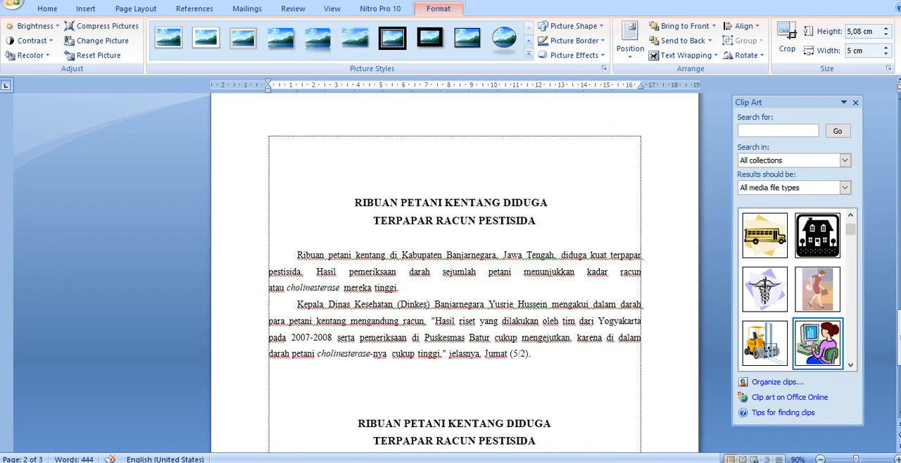
left_click(444, 272)
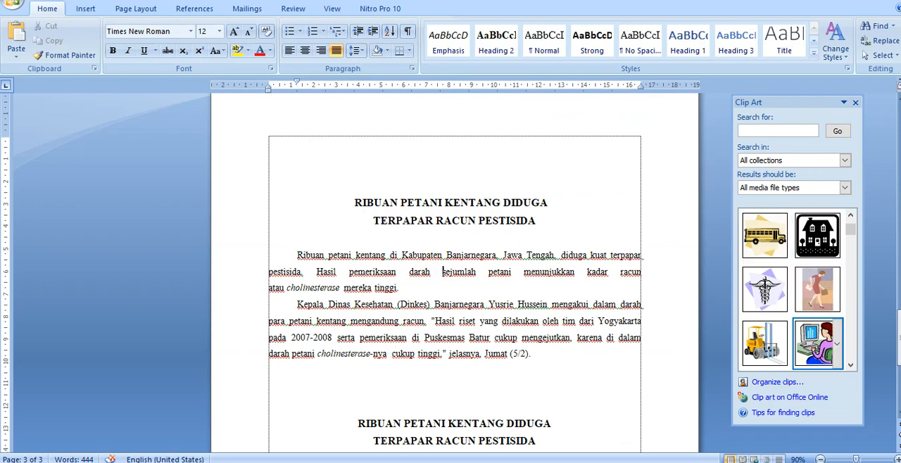
left_click(817, 342)
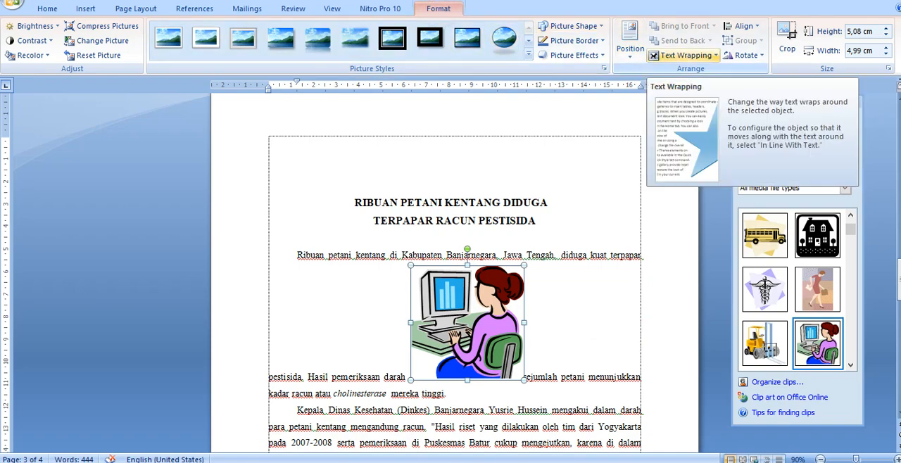
Step: Set the clip art in page three's first article to Top and Bottom wrapping and shrink it to about 3.6 by 3.55 cm
left_click(711, 56)
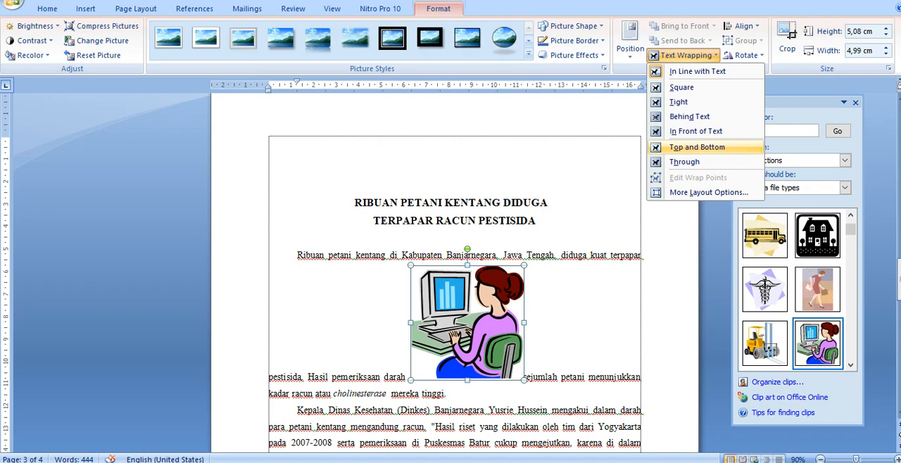
left_click(696, 147)
scroll(454, 282, "down", 3)
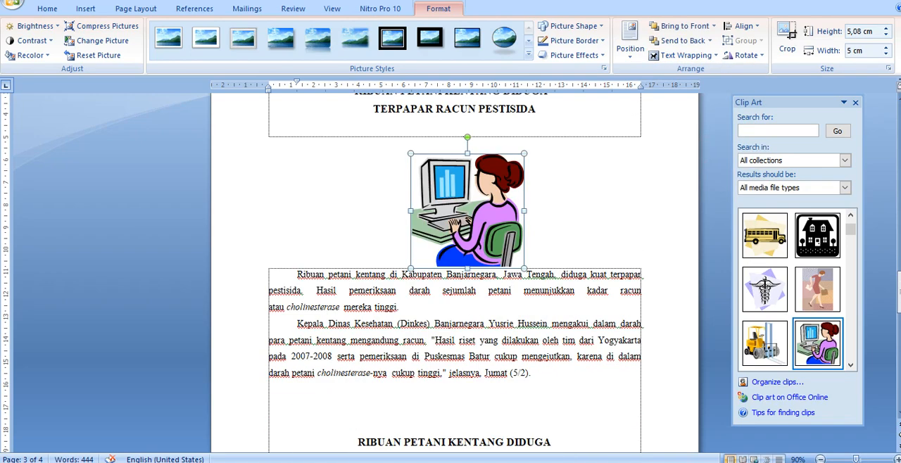
left_click_drag(465, 205, 454, 172)
left_click_drag(510, 141, 477, 174)
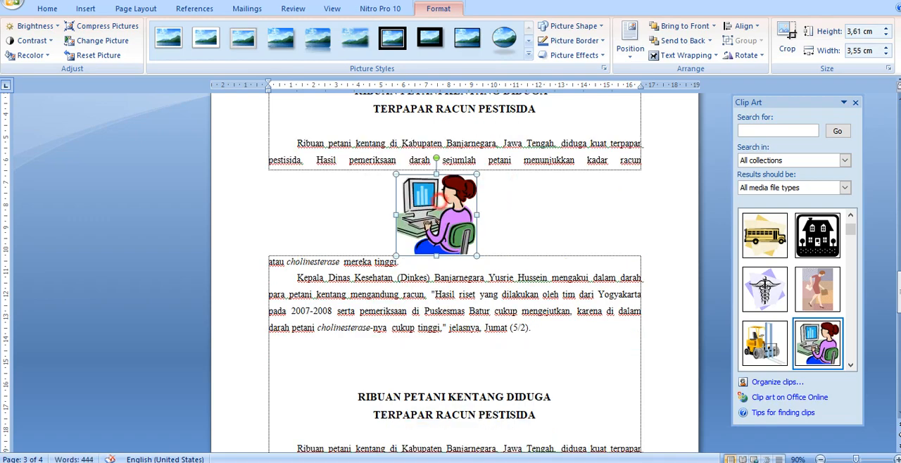
Step: Center the clip art horizontally and place it between the two paragraphs of page three's first article
left_click_drag(439, 210, 454, 210)
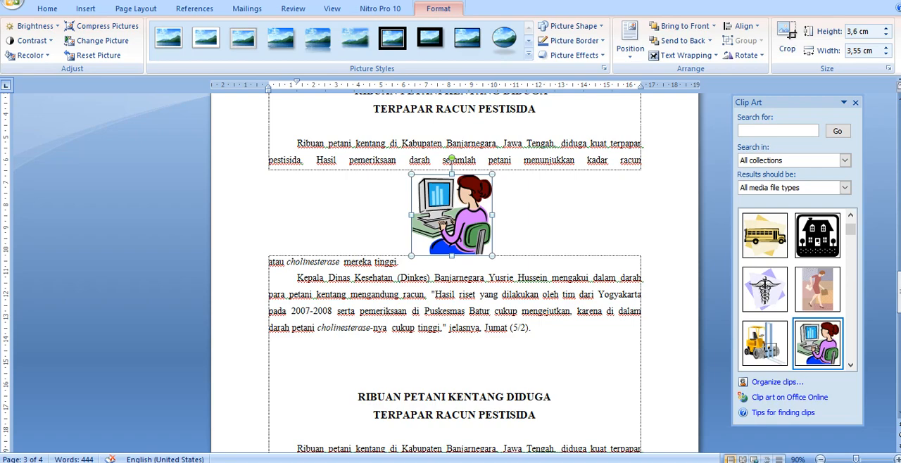
left_click(532, 219)
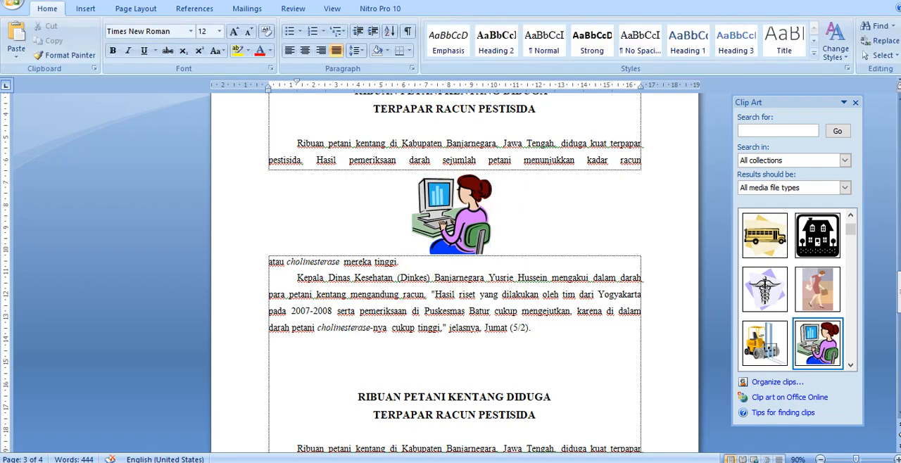
left_click_drag(450, 210, 399, 262)
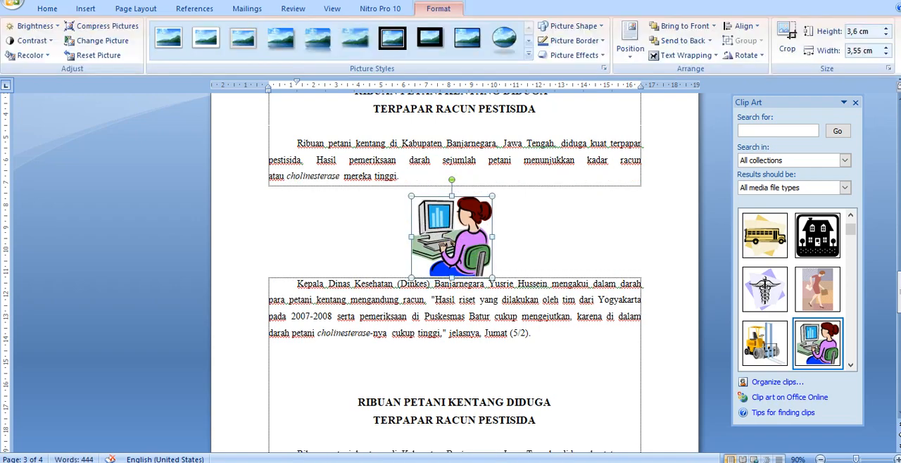
Step: Insert the woman-at-computer clip art within "petani" in page three's second article and shrink it to about 3.57 by 3.51 cm
scroll(451, 324, "down", 5)
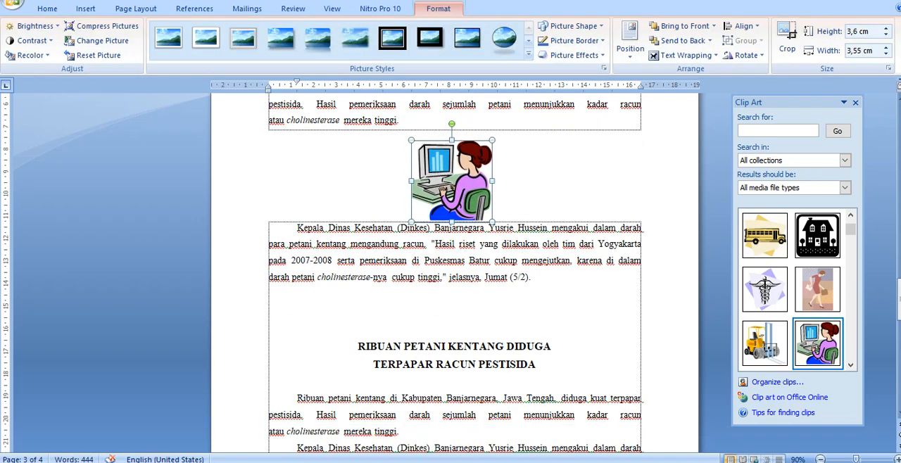
left_click(450, 328)
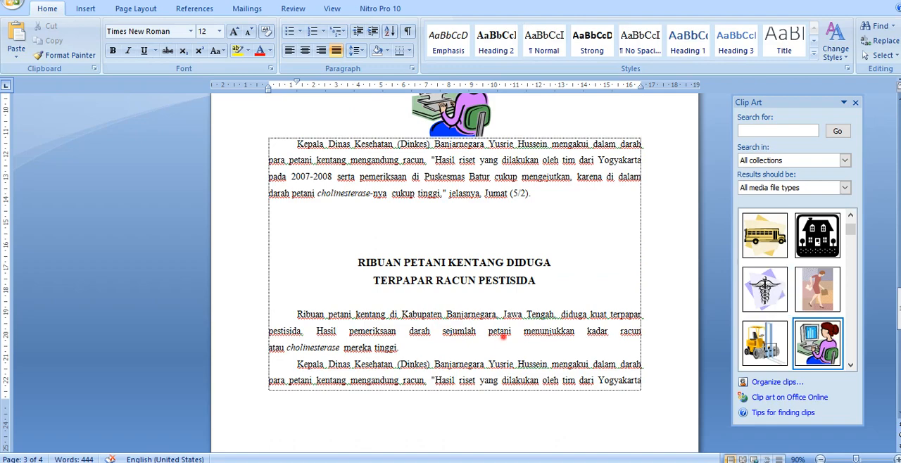
left_click(817, 344)
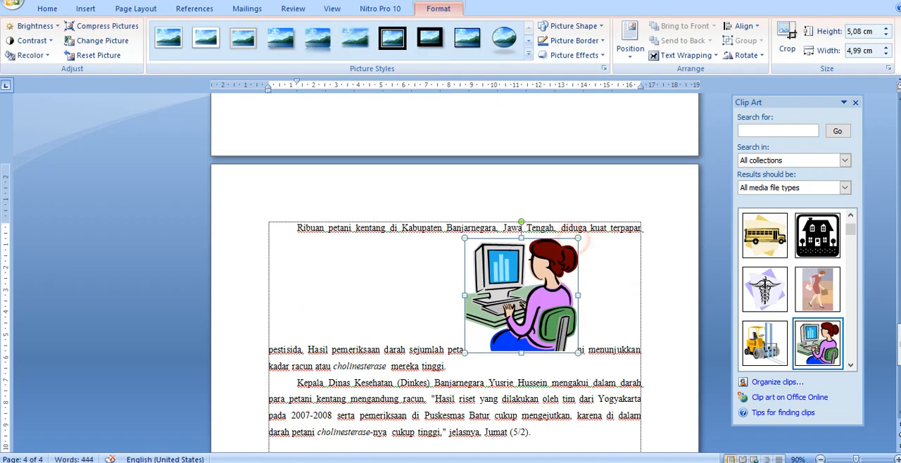
left_click_drag(578, 238, 545, 271)
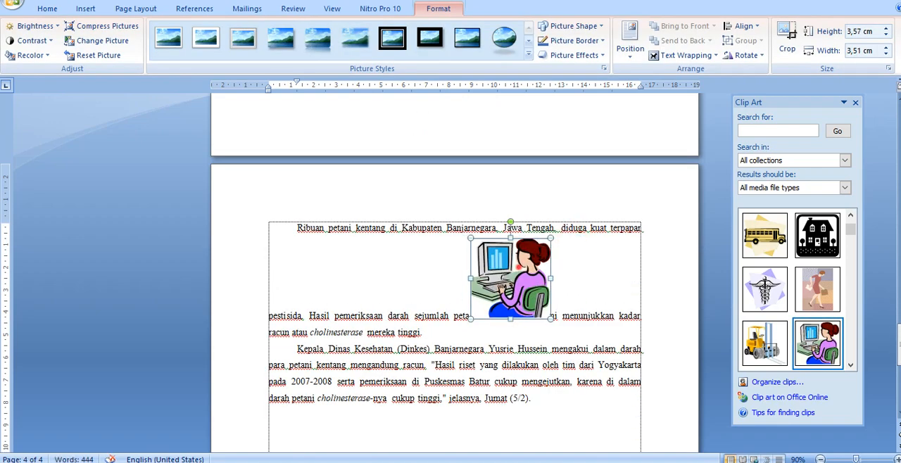
Step: Set the second article's clip art to Through wrapping and move it down beside that article's first paragraph
left_click(706, 55)
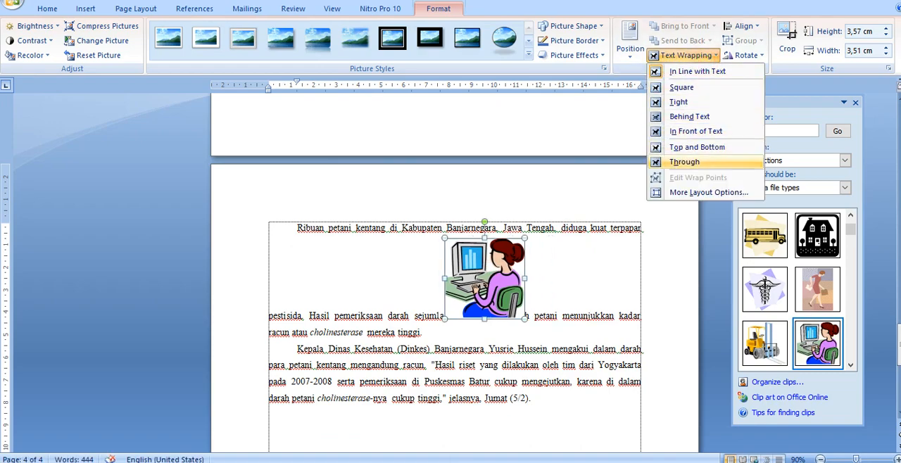
left_click(685, 162)
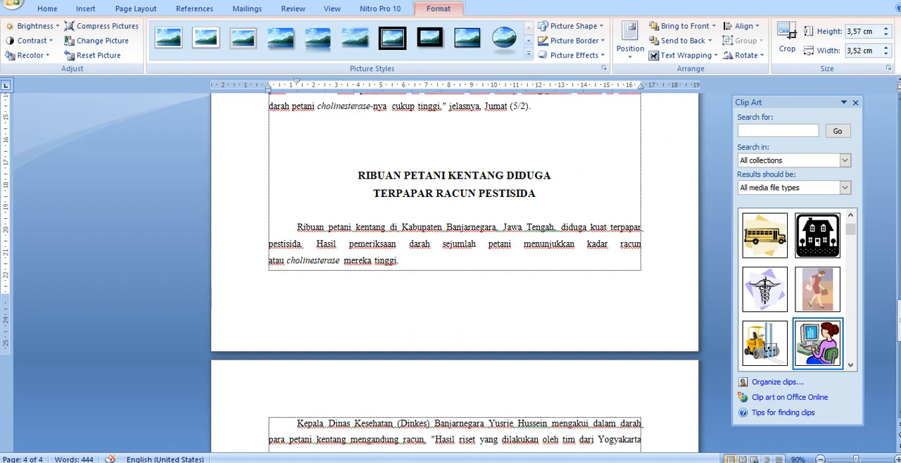
scroll(454, 268, "up", 3)
scroll(454, 268, "up", 2)
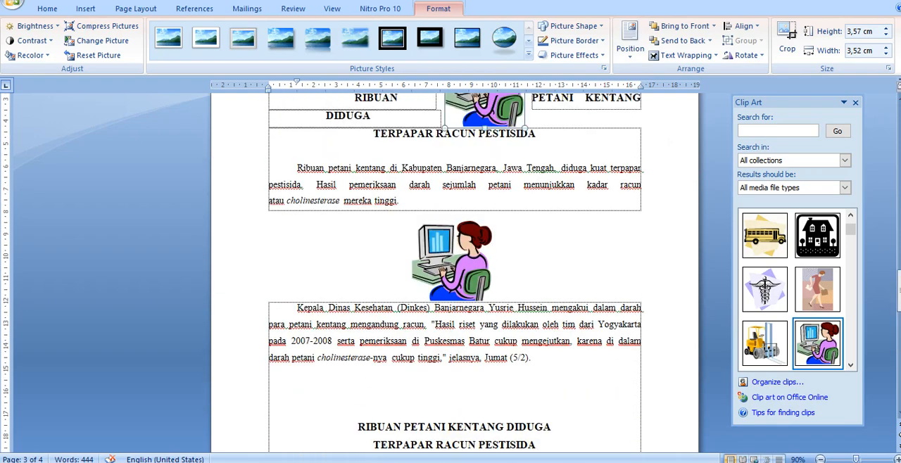
scroll(454, 267, "up", 3)
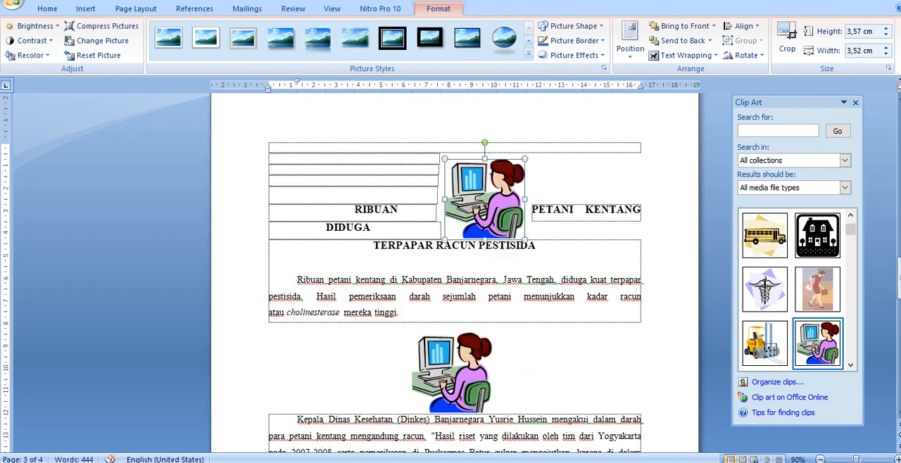
left_click_drag(478, 183, 529, 381)
scroll(536, 264, "down", 2)
scroll(528, 381, "down", 2)
left_click_drag(545, 294, 476, 412)
scroll(476, 412, "down", 2)
left_click_drag(487, 339, 464, 403)
scroll(464, 404, "down", 5)
scroll(462, 282, "up", 13)
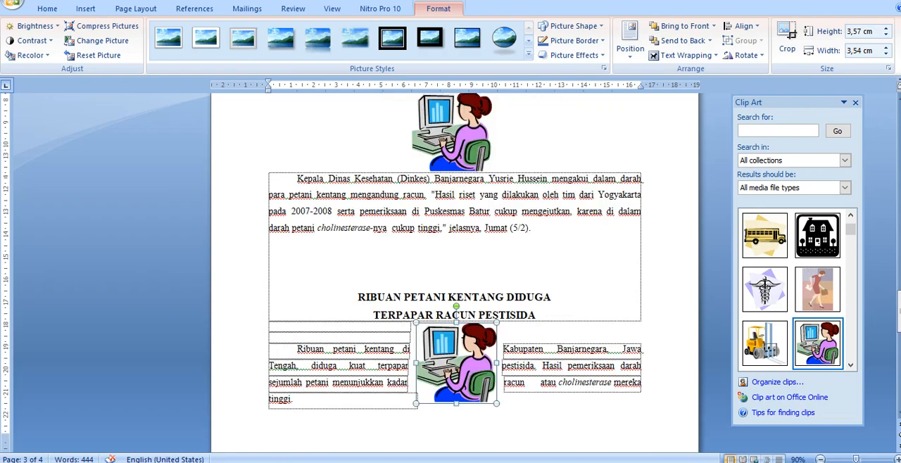
Step: Delete the blank lines above the first article's title on page three
left_click(462, 210)
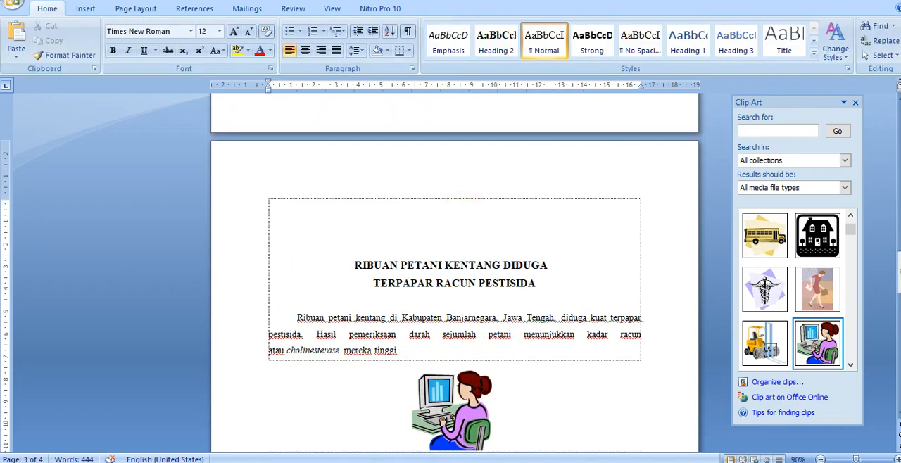
key("Delete")
key("Delete")
key("Delete")
Step: Move the clip art in page three's second article so it spans both paragraphs, and check its text wrapping options
scroll(454, 277, "down", 11)
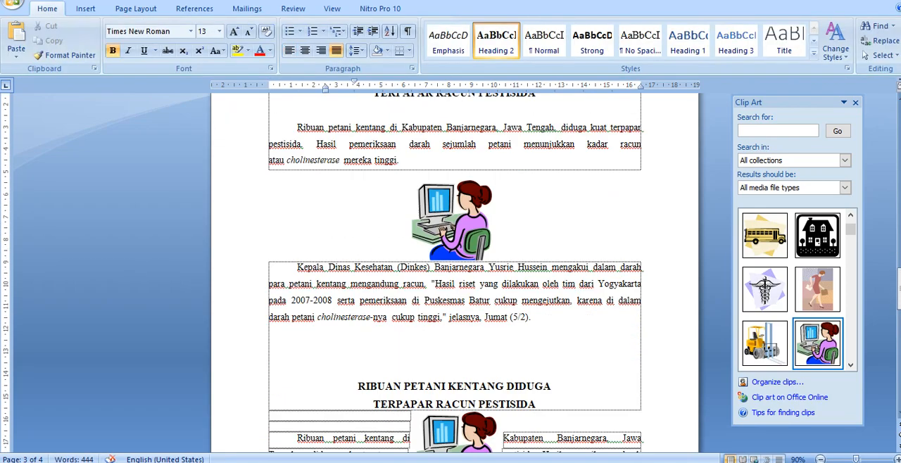
left_click_drag(454, 277, 431, 317)
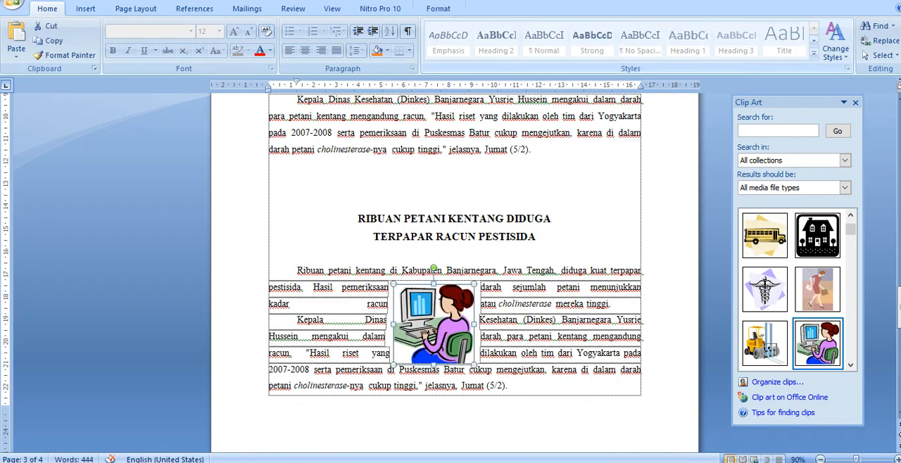
left_click(444, 10)
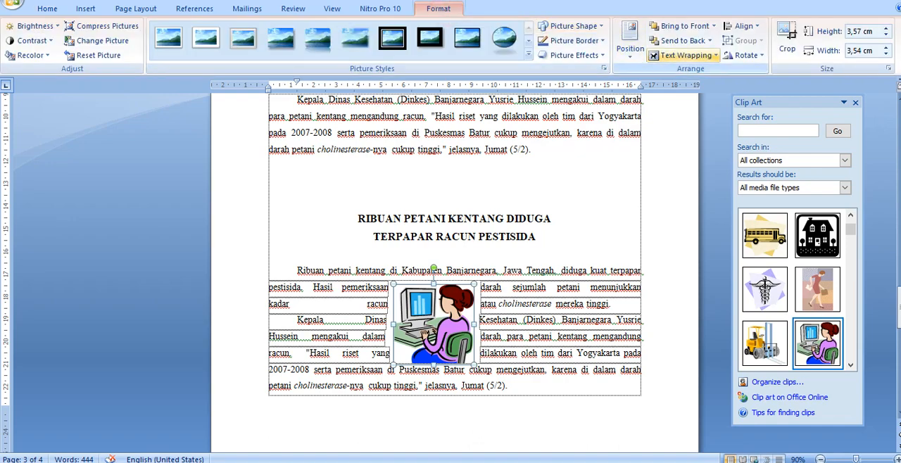
left_click(716, 55)
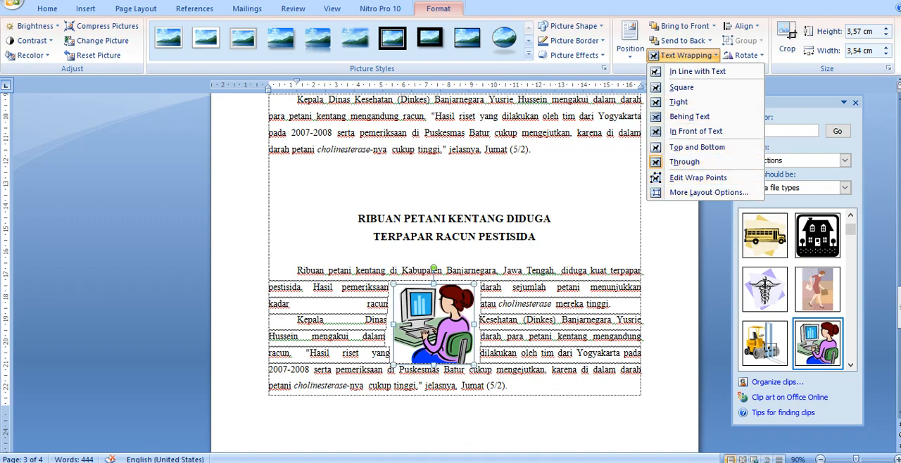
left_click(447, 317)
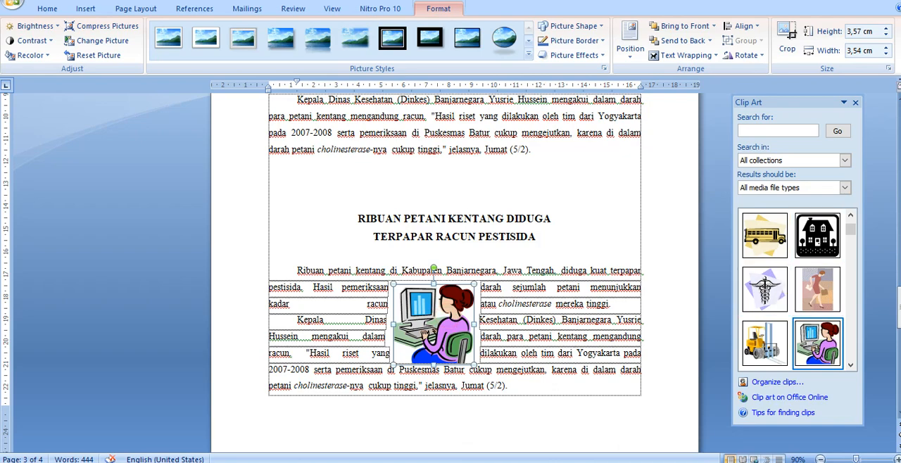
Step: Compare how text wraps around the clip art in page one's second article and in page three's second article
left_click(379, 337)
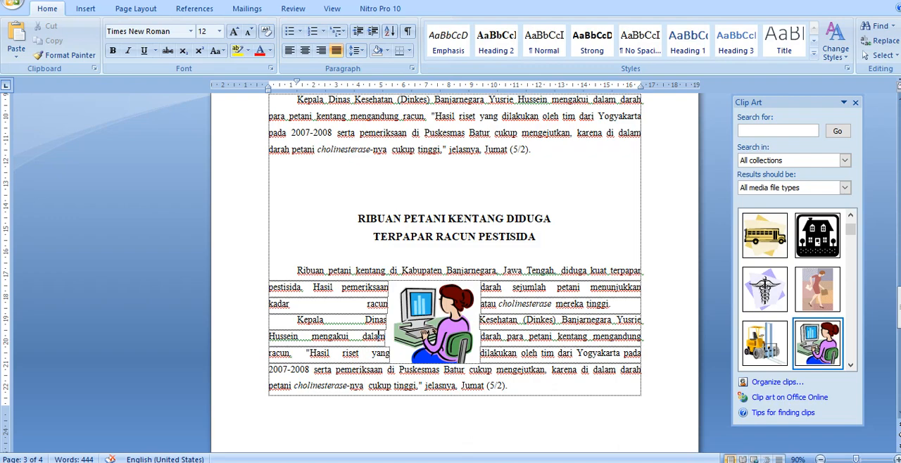
left_click(386, 303)
left_click_drag(899, 308, 900, 90)
scroll(454, 273, "down", 1)
scroll(454, 272, "down", 4)
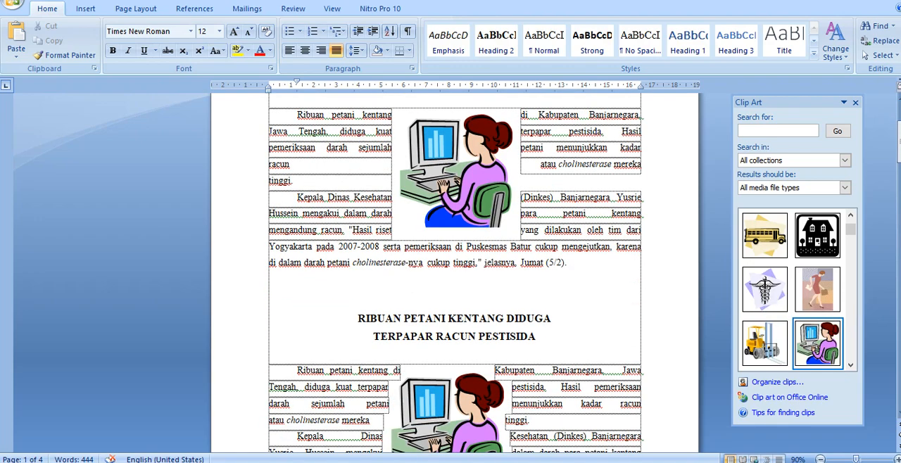
left_click(455, 377)
scroll(454, 272, "down", 6)
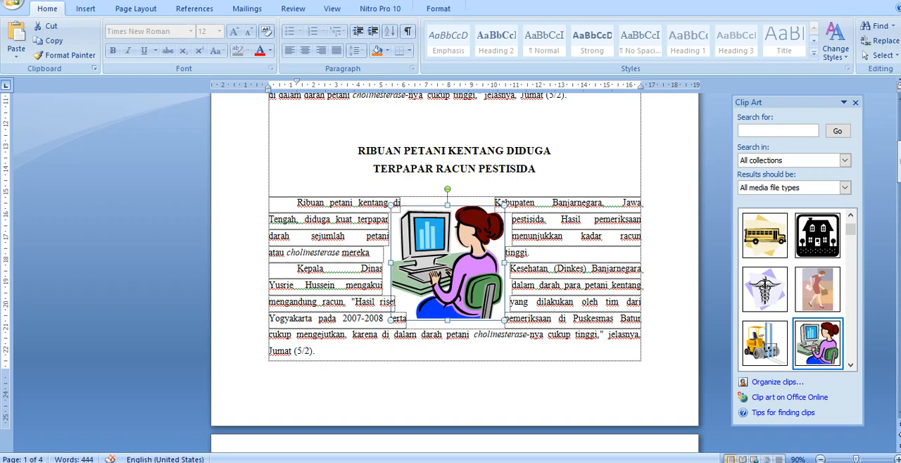
left_click(371, 268)
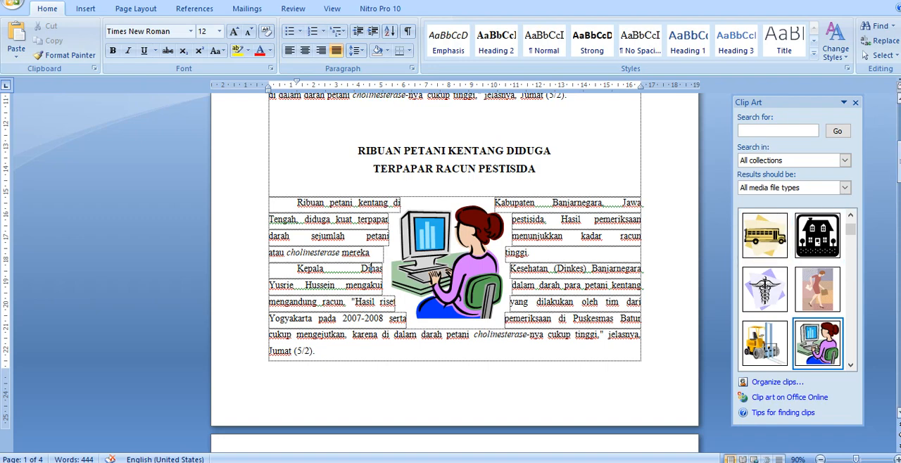
left_click_drag(900, 162, 900, 313)
left_click(421, 245)
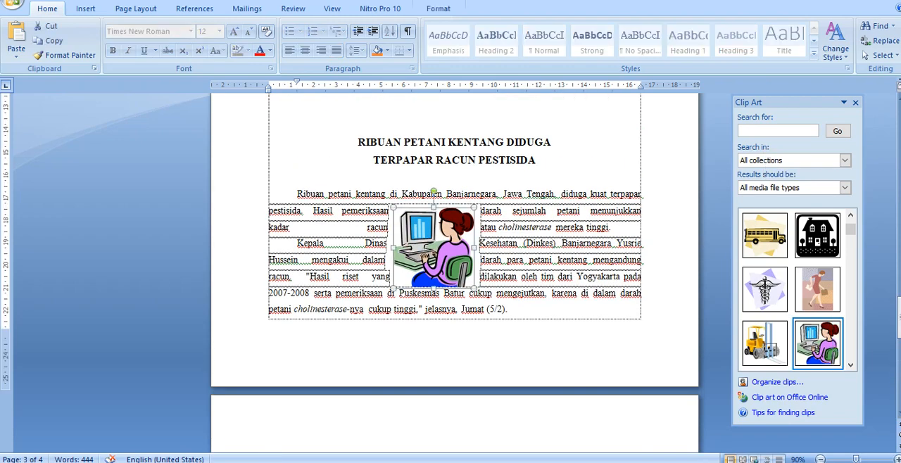
scroll(454, 274, "down", 2)
scroll(454, 273, "up", 7)
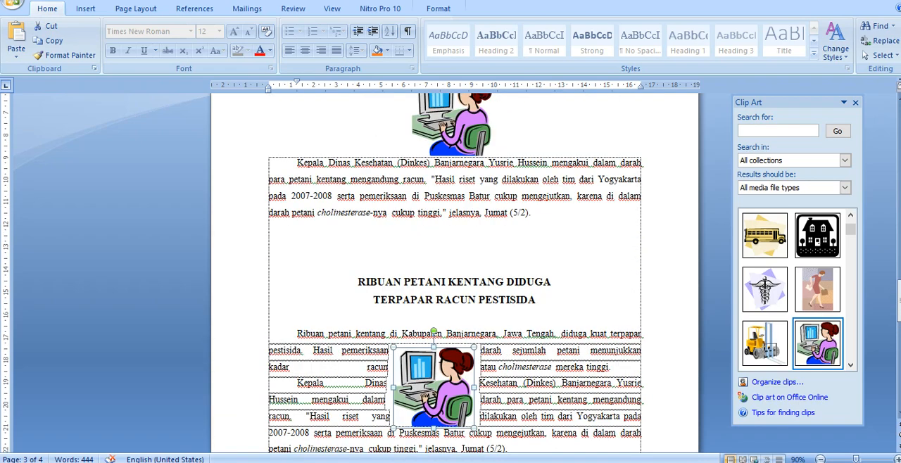
Step: Close the Clip Art pane and zoom the document out to 60%
left_click(856, 102)
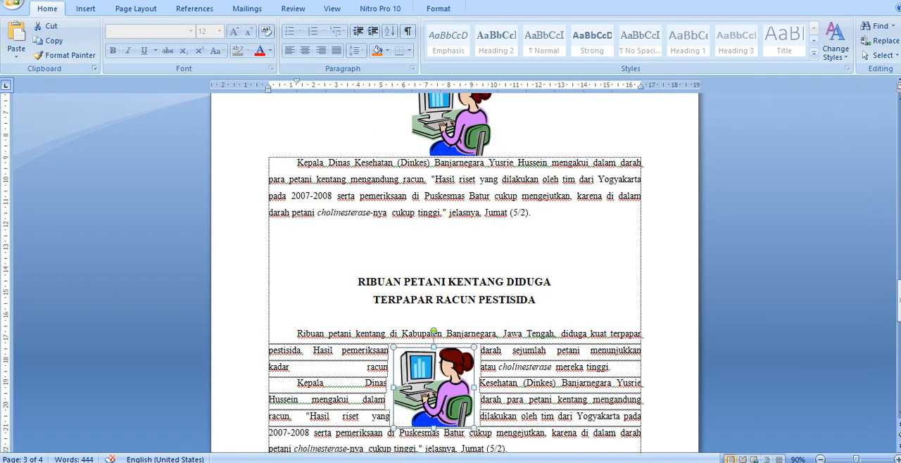
left_click(820, 460)
left_click(820, 460)
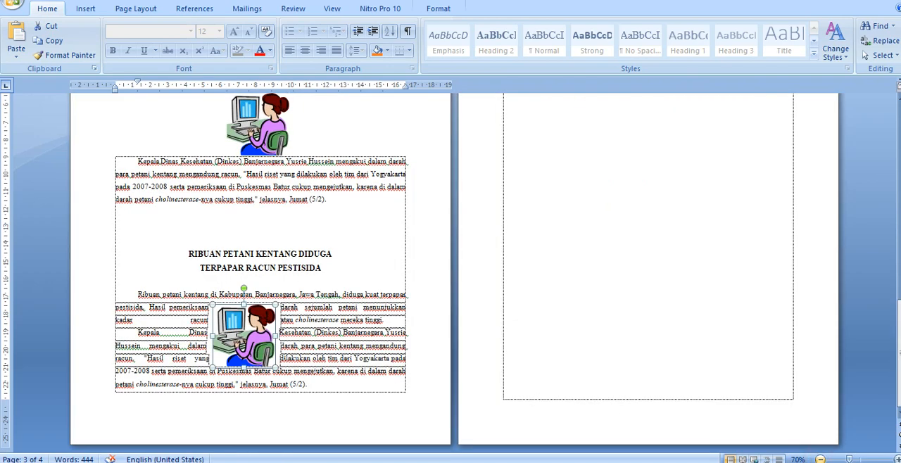
left_click(820, 460)
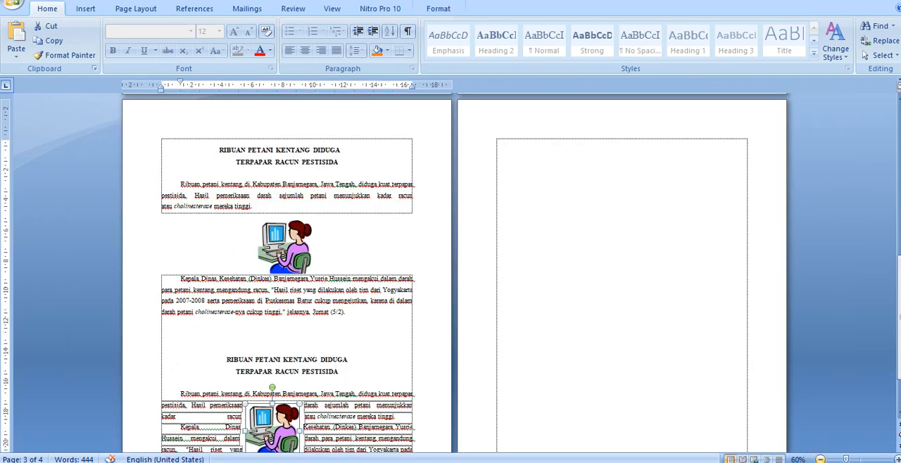
Step: Compare how text wraps around the clip art in each of the six articles, with all three pages shown side by side
left_click(821, 460)
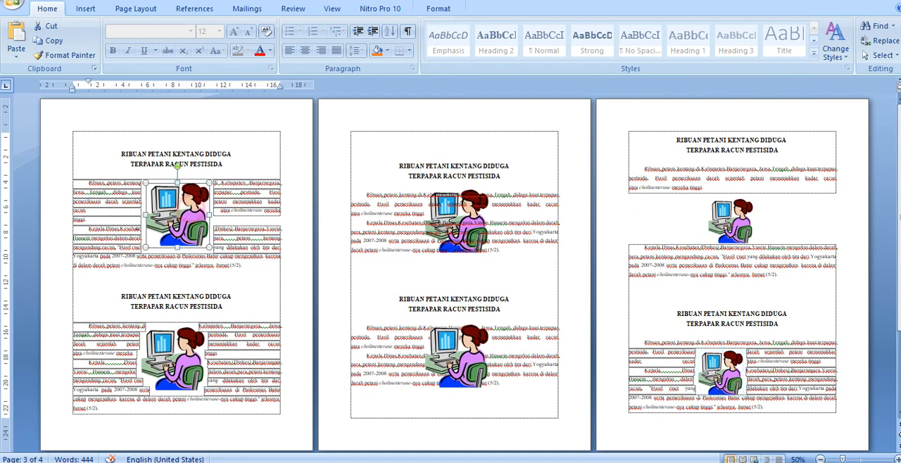
left_click(188, 208)
left_click(177, 348)
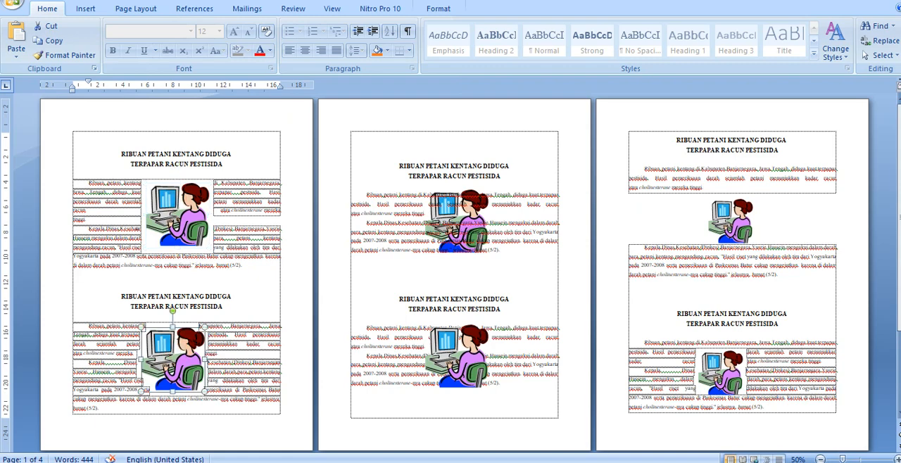
left_click(467, 211)
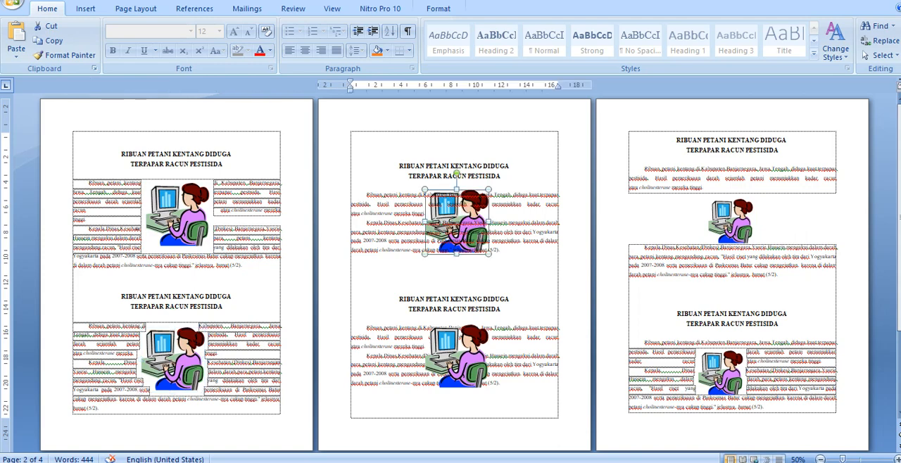
left_click(461, 351)
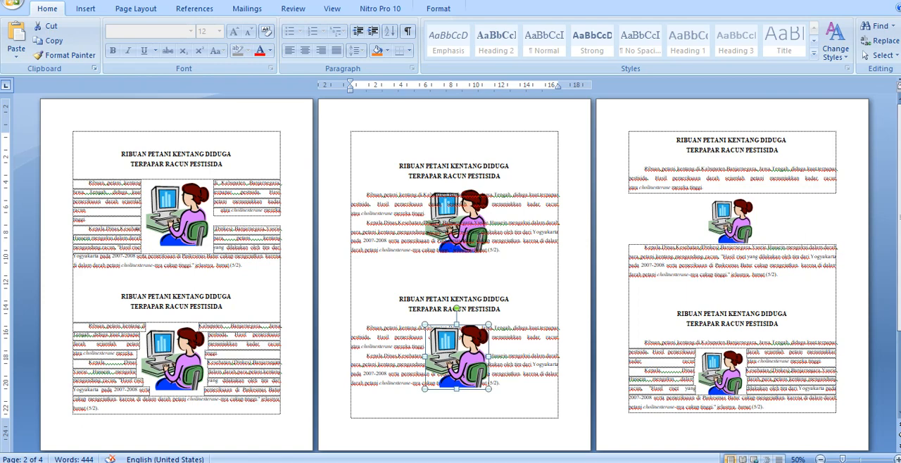
left_click(731, 217)
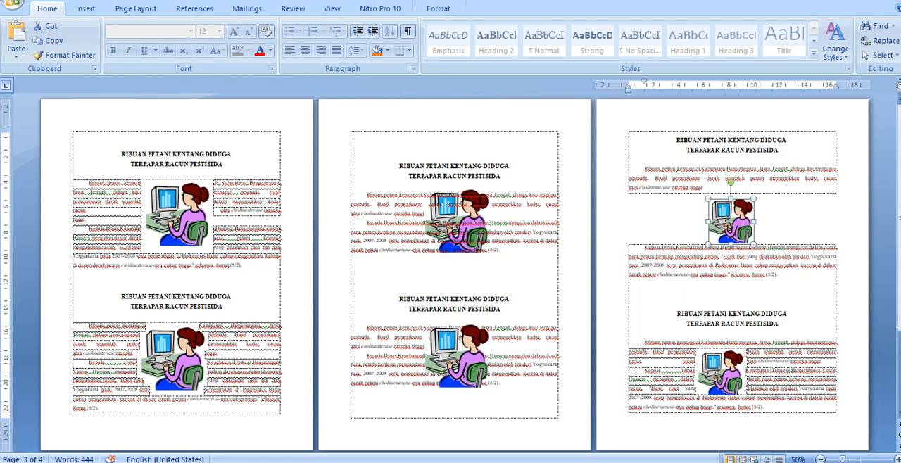
left_click(721, 364)
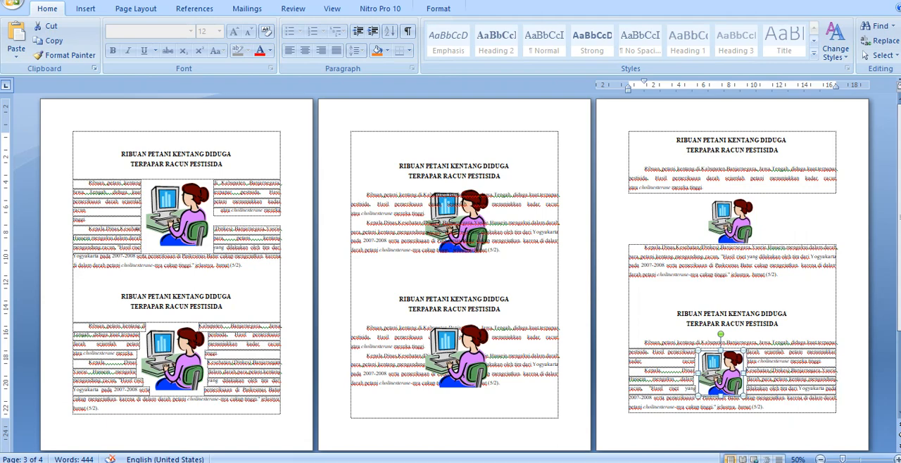
Step: Check the text wrapping options for the clip art in page one's first article, leaving the setting as it is
left_click(185, 205)
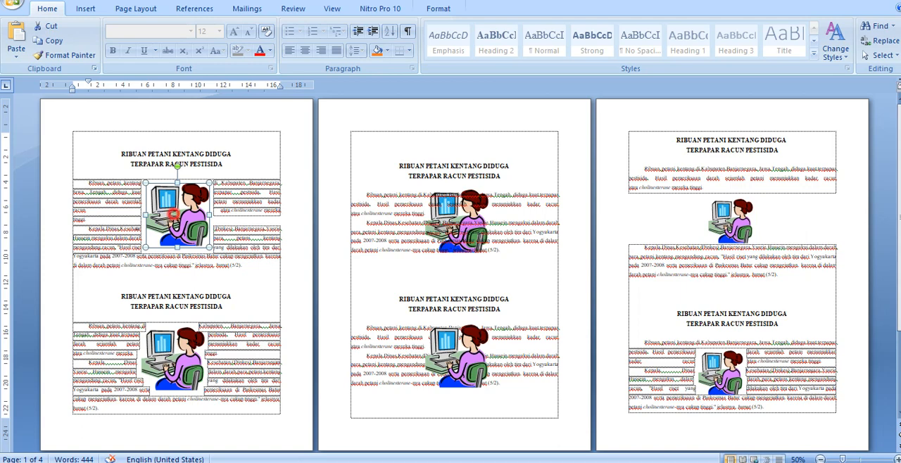
left_click(438, 9)
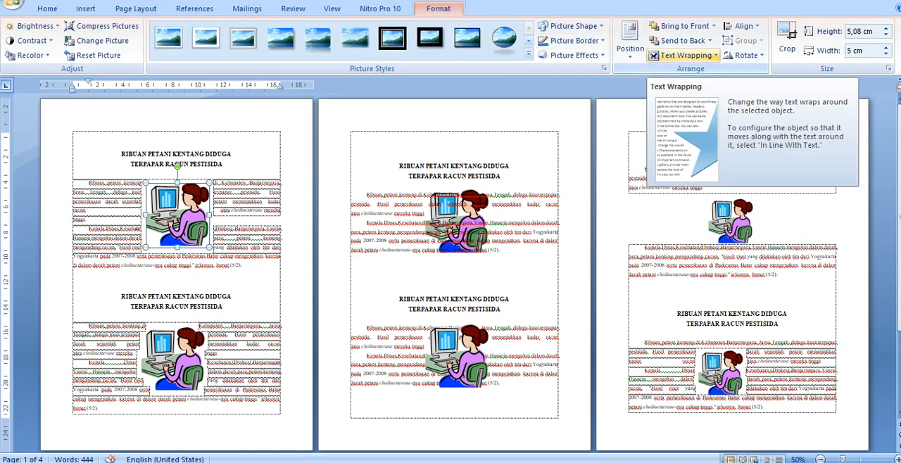
left_click(680, 56)
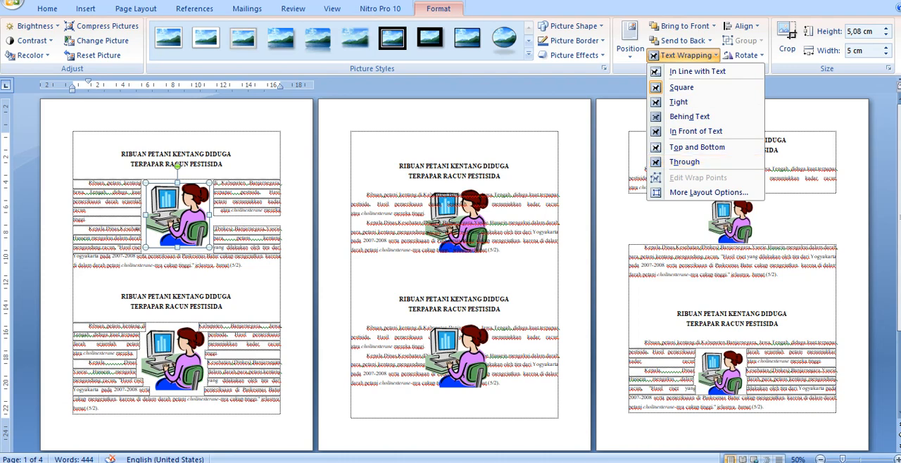
left_click(468, 220)
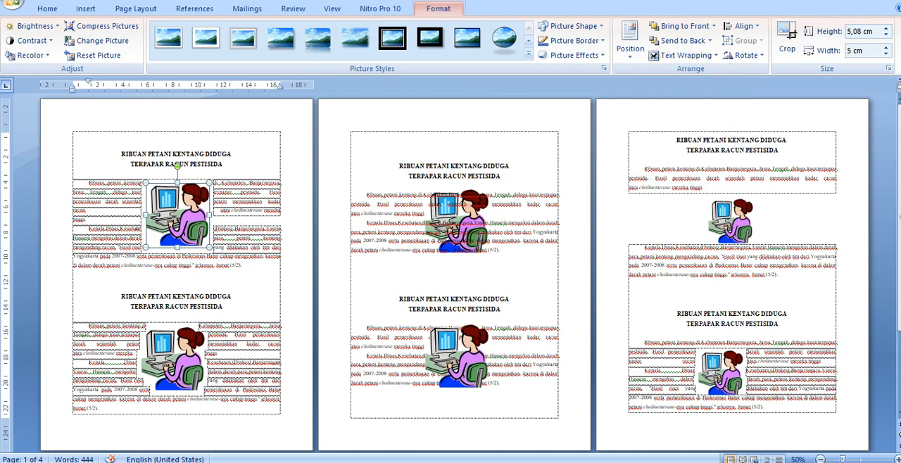
Step: Move the clip art in page three's first article slightly upward, closer to the paragraph above it
left_click(470, 351)
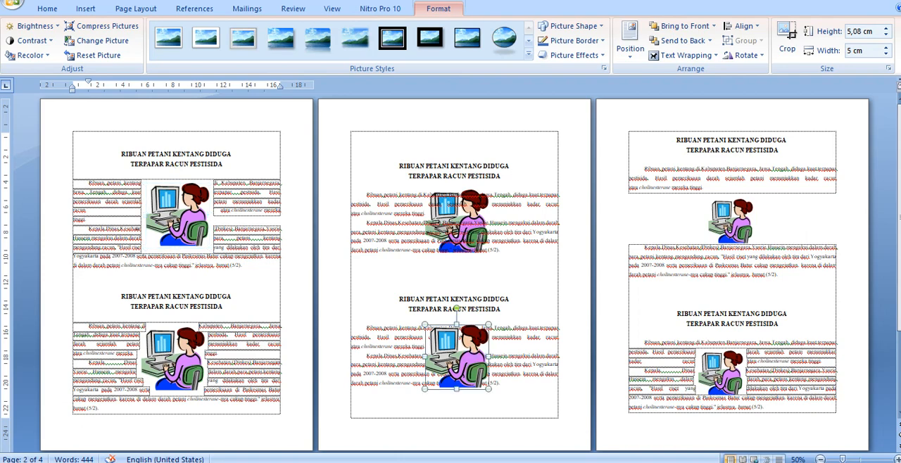
left_click(732, 215)
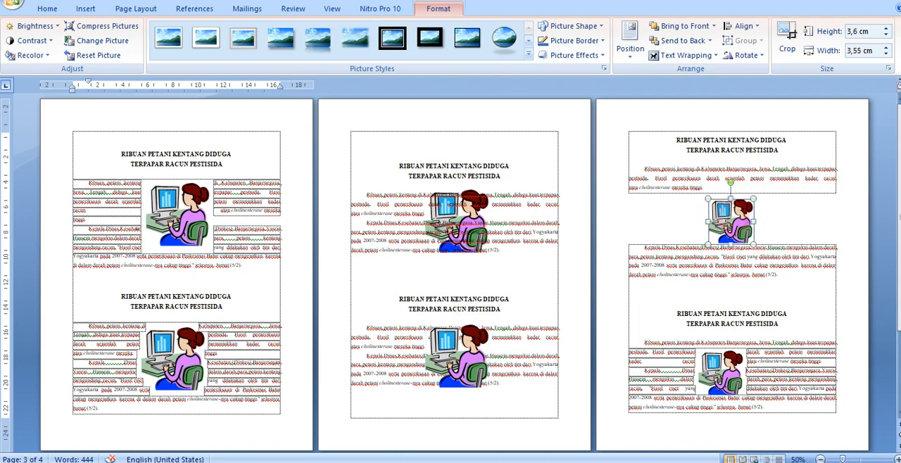
left_click_drag(726, 209, 726, 205)
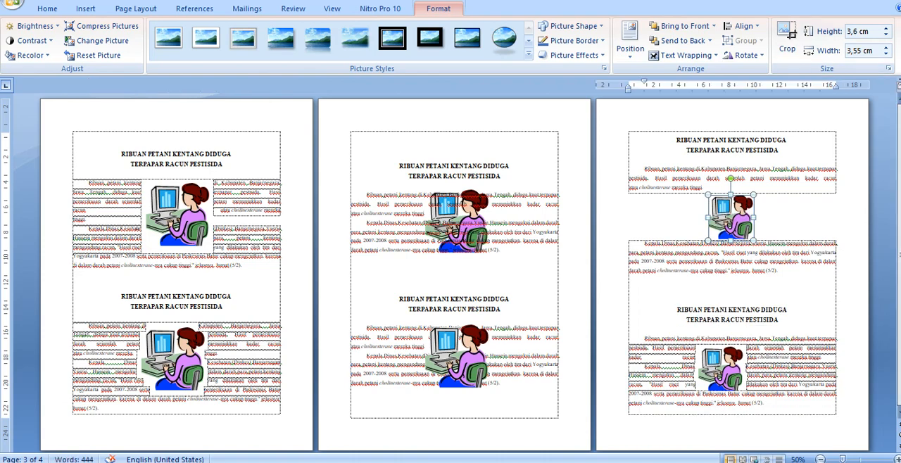
left_click(177, 194)
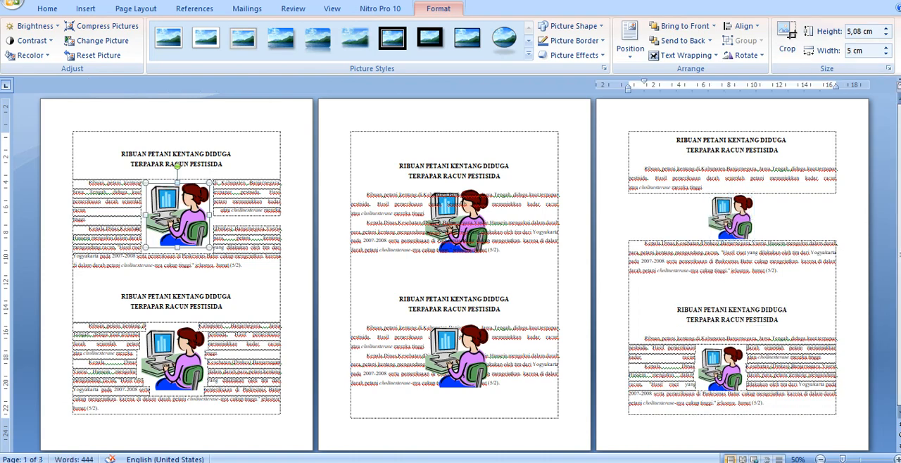